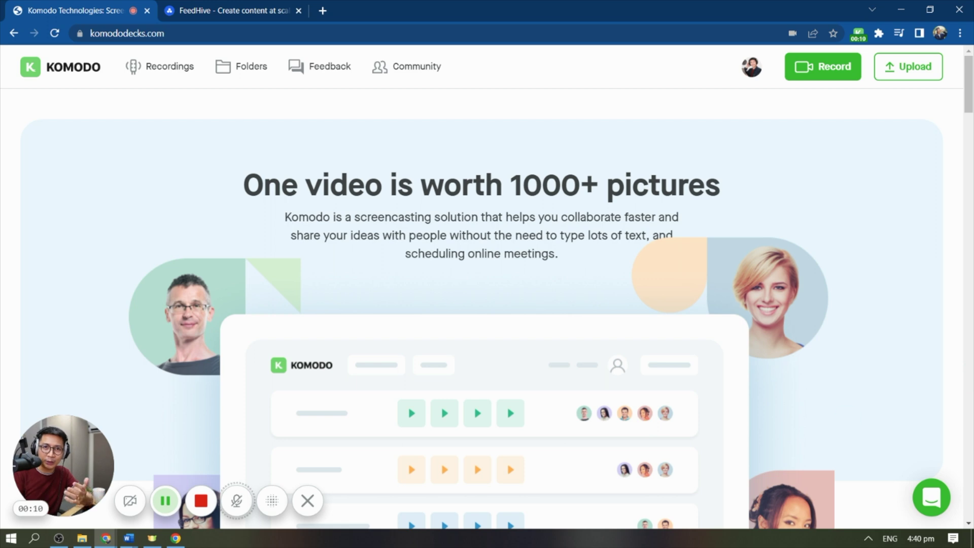
- Turn the webcam off and back on, then mute and unmute the microphone
{"action": "scroll", "coordinate": [787, 159], "scroll_direction": "down", "scroll_amount": 10}
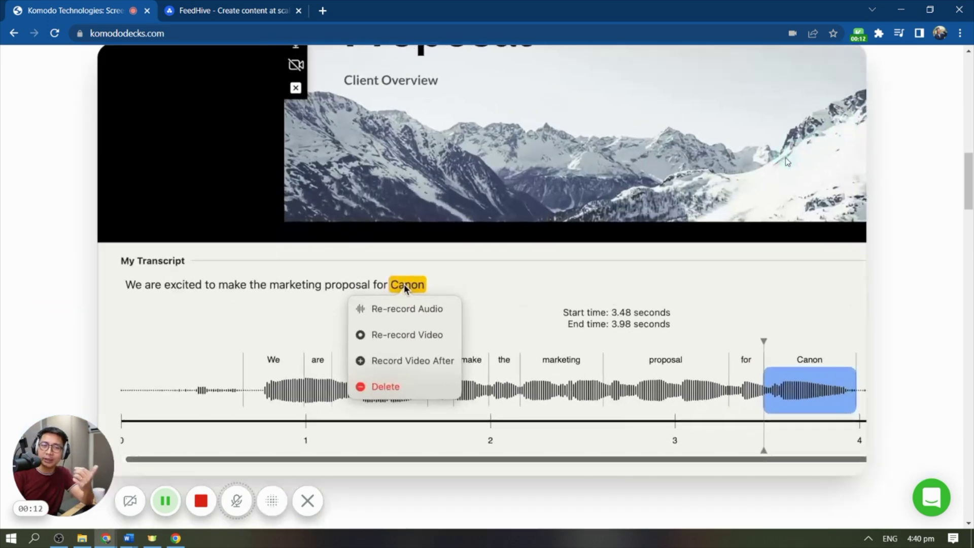
{"action": "scroll", "coordinate": [923, 195], "scroll_direction": "up", "scroll_amount": 10}
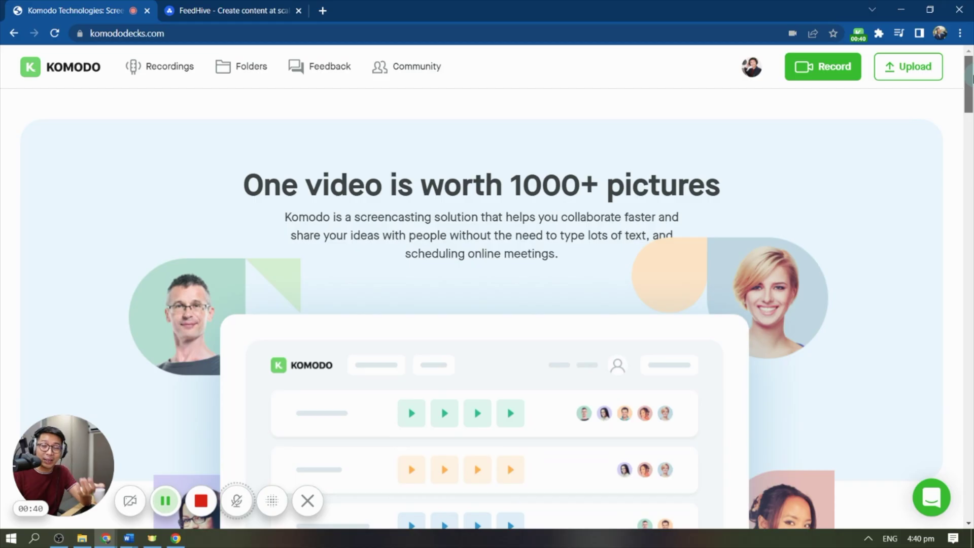
{"action": "scroll", "coordinate": [487, 285], "scroll_direction": "down", "scroll_amount": 10}
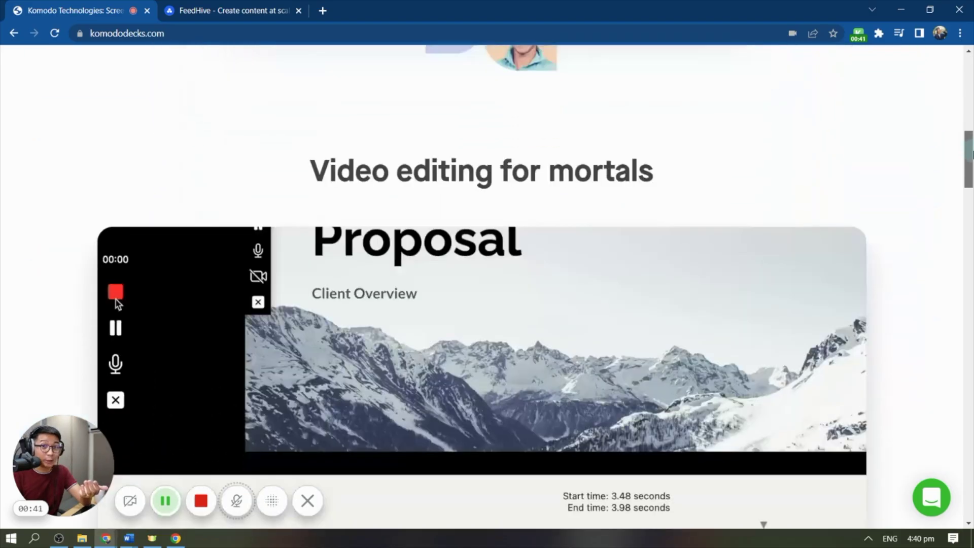
{"action": "scroll", "coordinate": [117, 71], "scroll_direction": "down", "scroll_amount": 8}
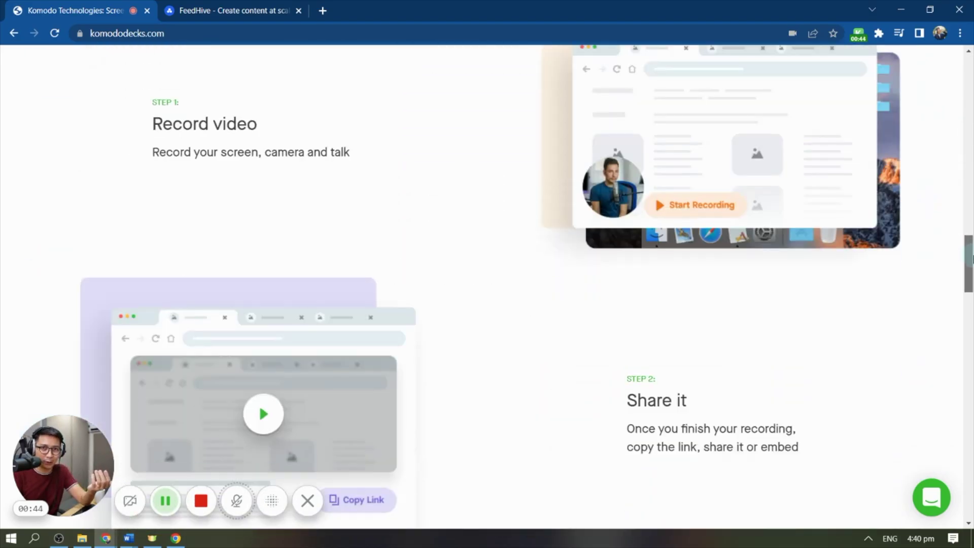
{"action": "scroll", "coordinate": [487, 284], "scroll_direction": "down", "scroll_amount": 3}
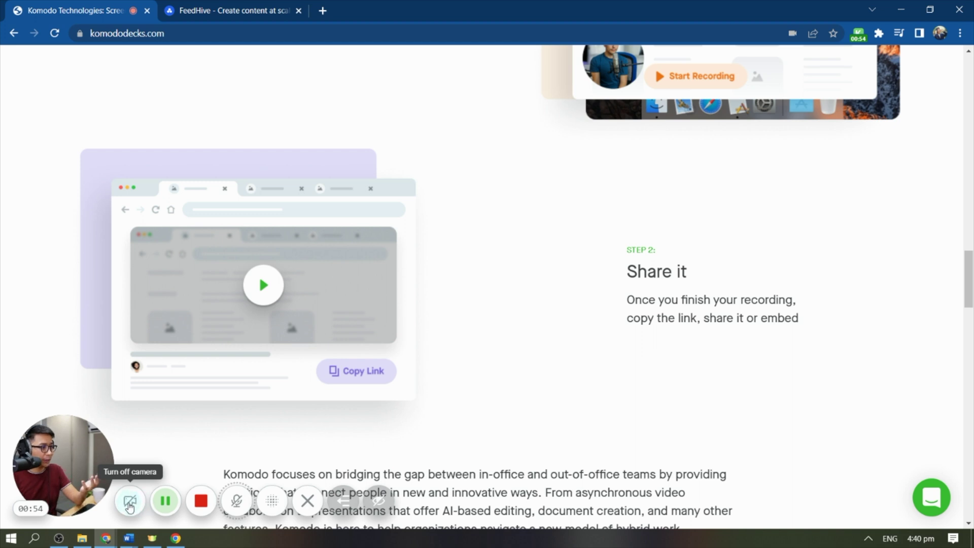
{"action": "left_click", "coordinate": [130, 501]}
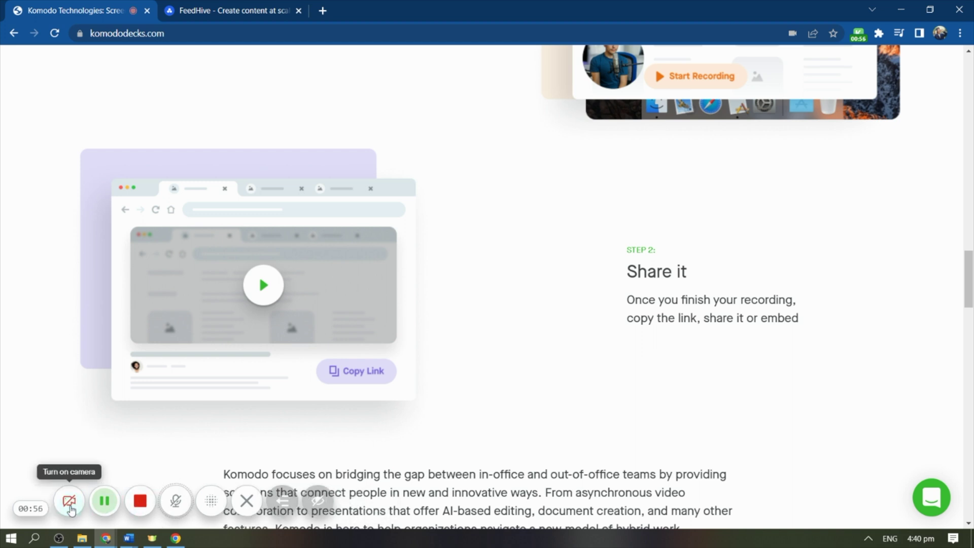
{"action": "left_click", "coordinate": [69, 502]}
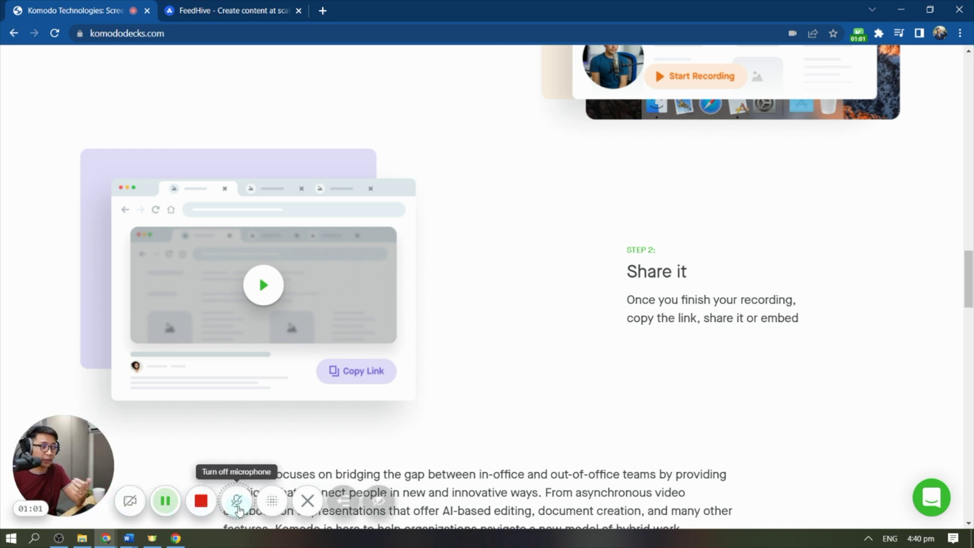
{"action": "left_click", "coordinate": [237, 502]}
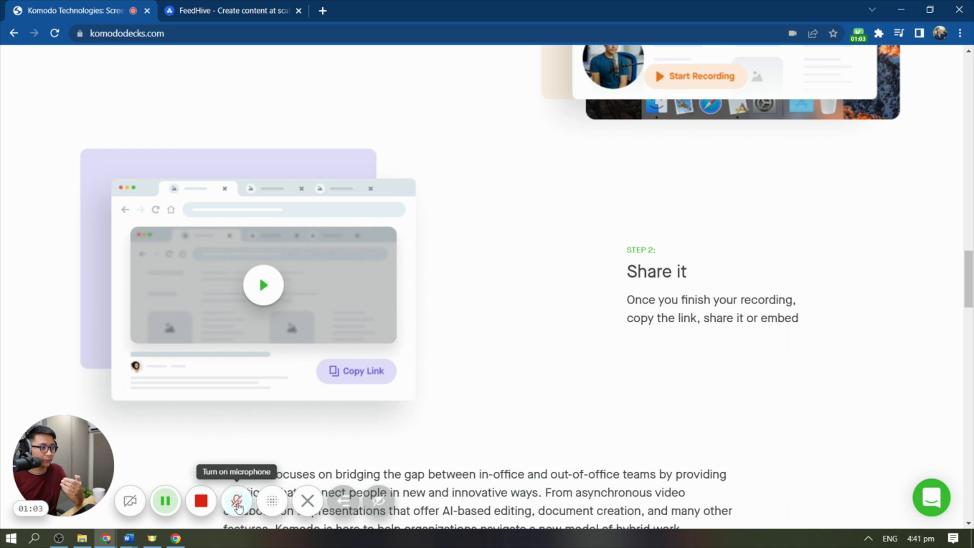
{"action": "left_click", "coordinate": [237, 501]}
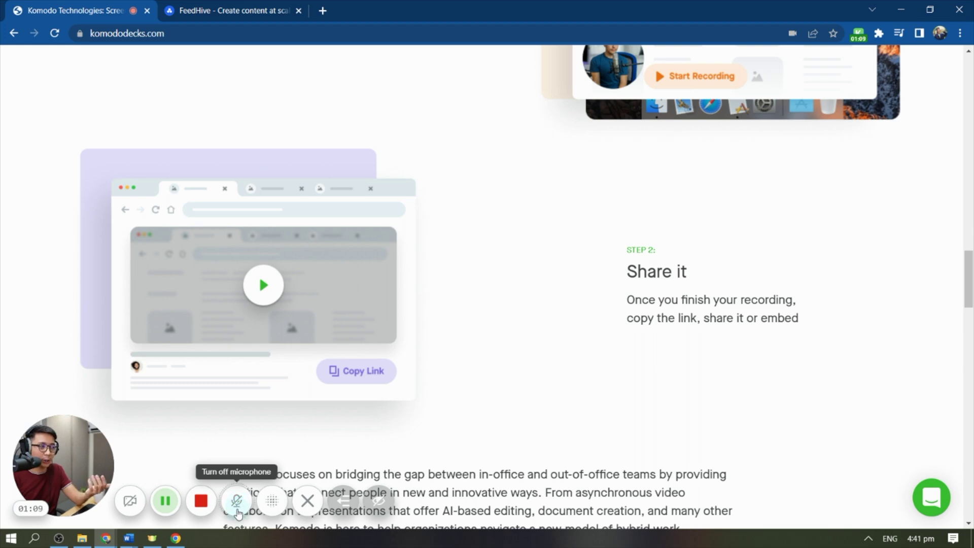
- Return to the top of the homepage and blur the company description paragraph
{"action": "scroll", "coordinate": [487, 283], "scroll_direction": "up", "scroll_amount": 15}
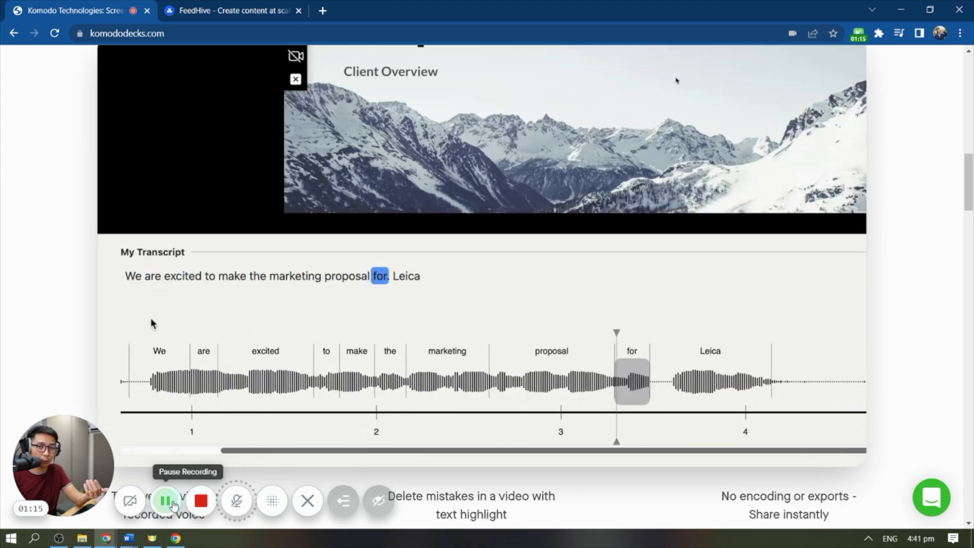
{"action": "key", "text": "Home"}
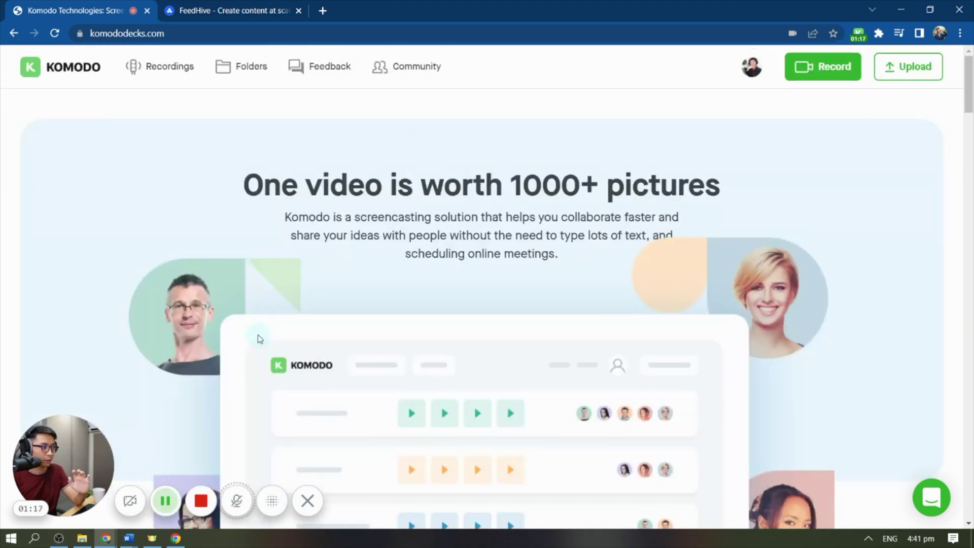
{"action": "scroll", "coordinate": [257, 337], "scroll_direction": "down", "scroll_amount": 20}
{"action": "scroll", "coordinate": [262, 343], "scroll_direction": "down", "scroll_amount": 9}
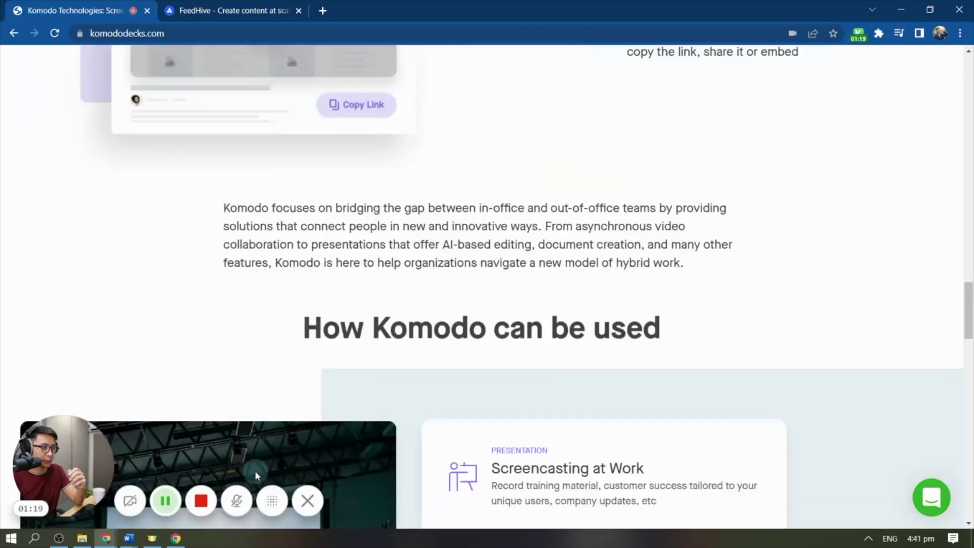
{"action": "left_click", "coordinate": [272, 504]}
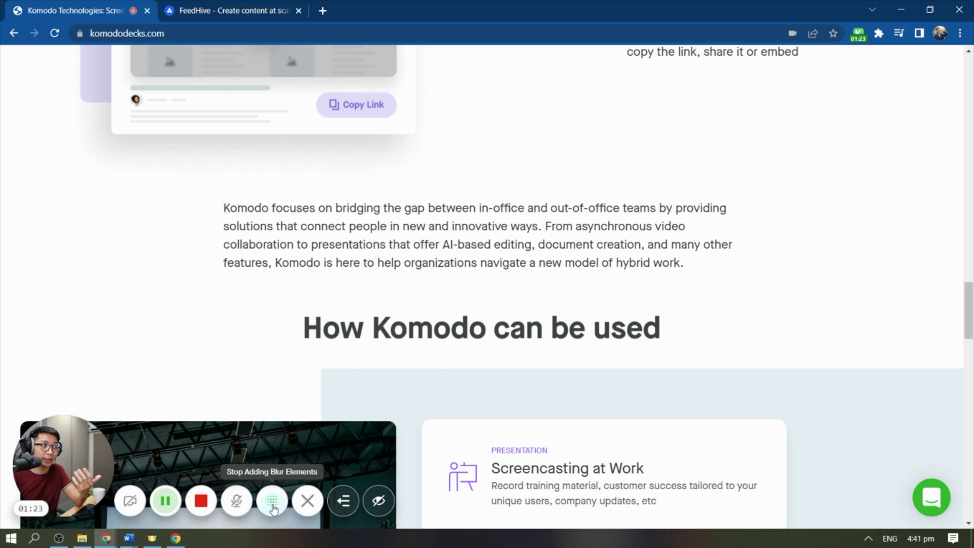
{"action": "left_click_drag", "start_coordinate": [190, 180], "coordinate": [756, 302]}
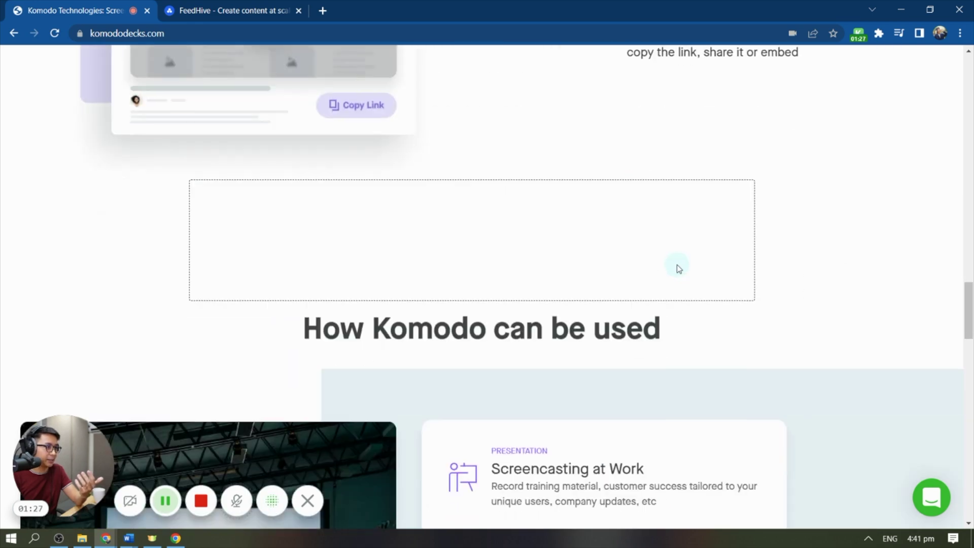
{"action": "scroll", "coordinate": [718, 336], "scroll_direction": "down", "scroll_amount": 3}
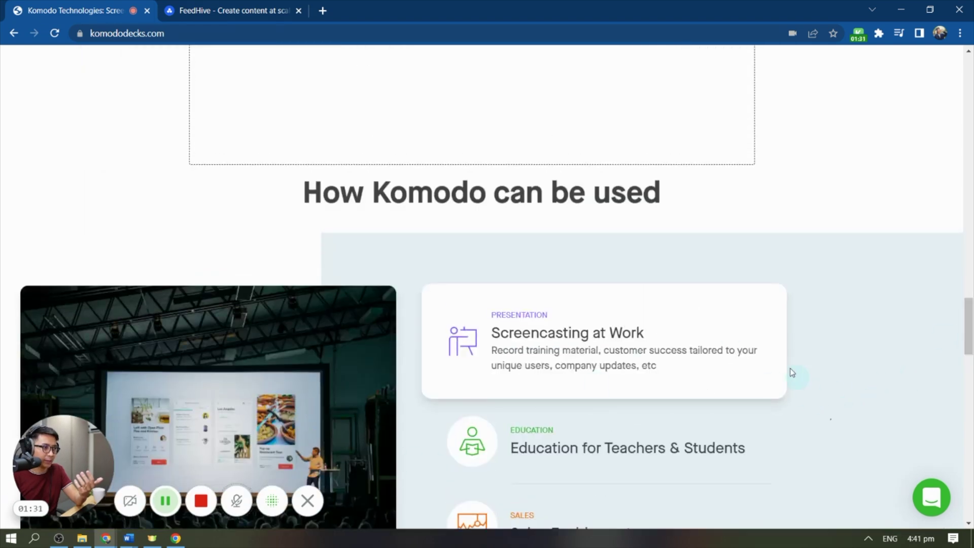
{"action": "left_click", "coordinate": [281, 502]}
{"action": "left_click", "coordinate": [272, 501]}
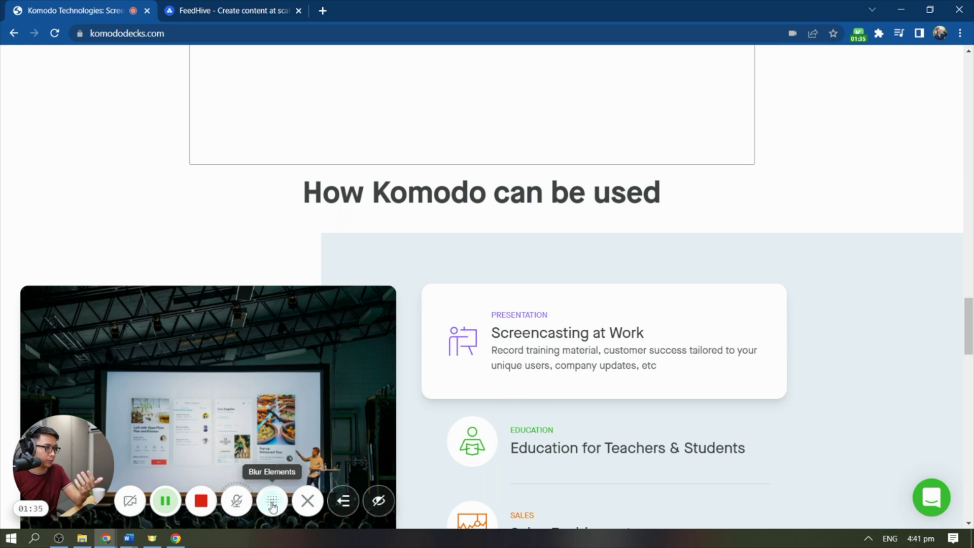
{"action": "left_click", "coordinate": [272, 500]}
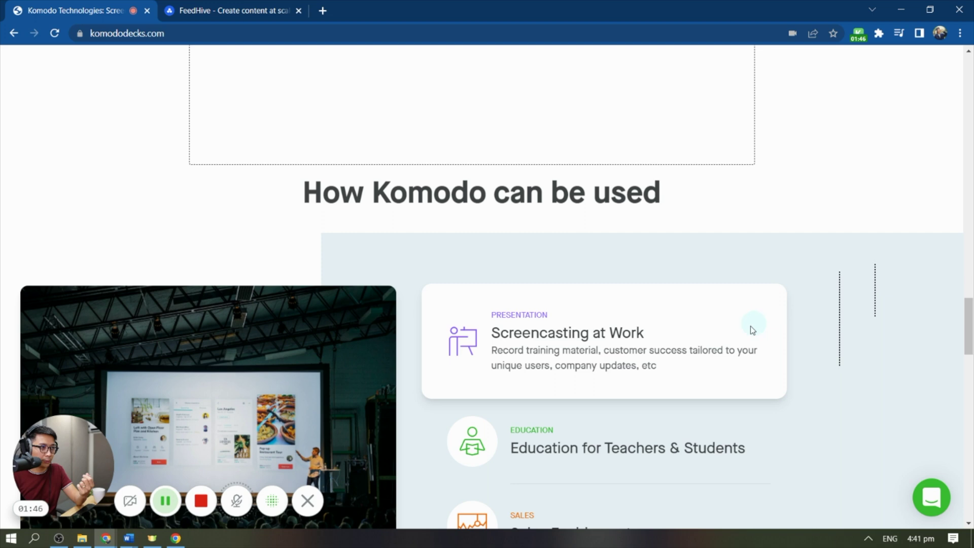
{"action": "scroll", "coordinate": [626, 330], "scroll_direction": "down", "scroll_amount": 10}
{"action": "scroll", "coordinate": [626, 332], "scroll_direction": "up", "scroll_amount": 5}
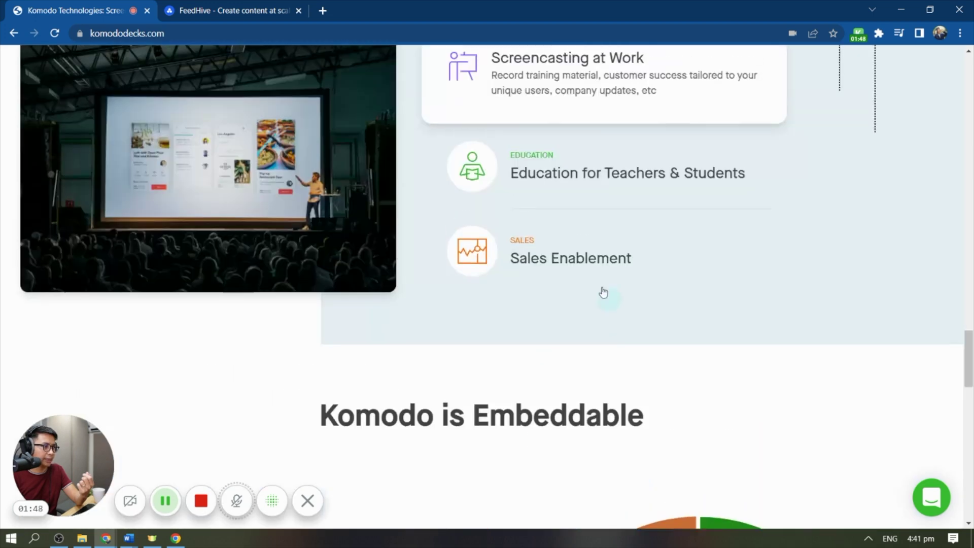
- Blur the Sales Enablement row and fit a blur box over the Screencasting at Work card
{"action": "left_click_drag", "start_coordinate": [446, 223], "coordinate": [767, 325]}
{"action": "scroll", "coordinate": [918, 315], "scroll_direction": "up", "scroll_amount": 5}
{"action": "scroll", "coordinate": [863, 253], "scroll_direction": "down", "scroll_amount": 5}
{"action": "left_click_drag", "start_coordinate": [526, 76], "coordinate": [751, 165]}
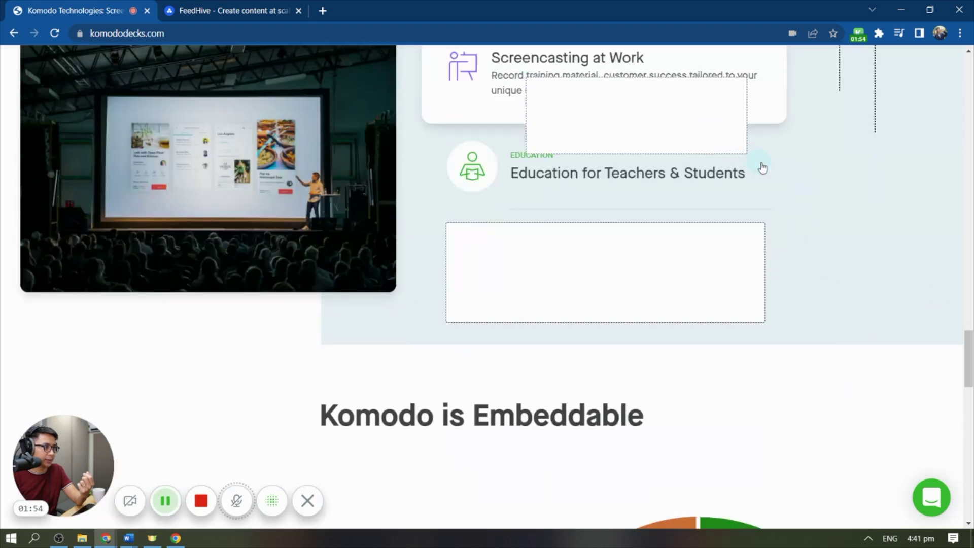
{"action": "scroll", "coordinate": [735, 259], "scroll_direction": "up", "scroll_amount": 5}
{"action": "left_click_drag", "start_coordinate": [641, 409], "coordinate": [501, 320]}
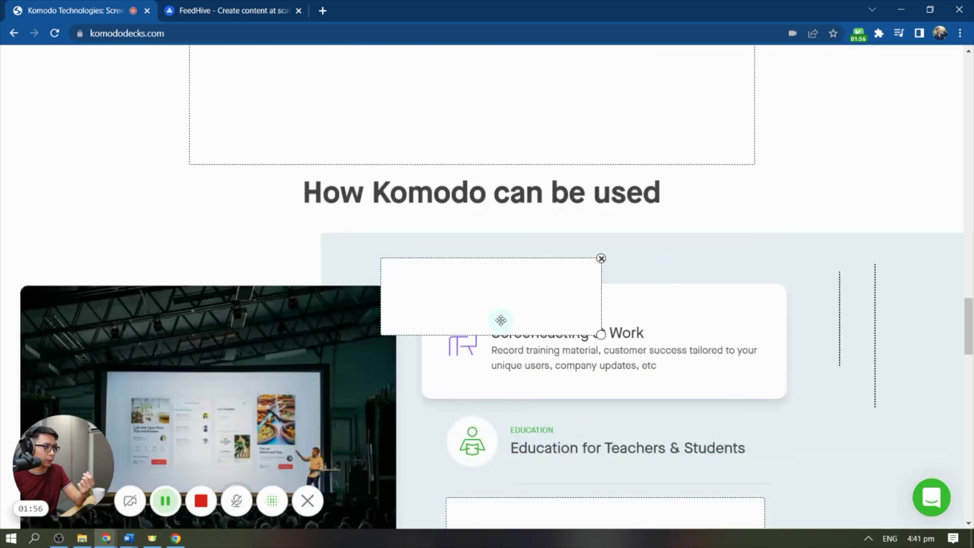
{"action": "left_click_drag", "start_coordinate": [597, 334], "coordinate": [822, 409]}
{"action": "mouse_move", "coordinate": [711, 368]}
{"action": "left_mouse_down"}
{"action": "mouse_move", "coordinate": [756, 374]}
{"action": "mouse_move", "coordinate": [718, 374]}
{"action": "left_mouse_up"}
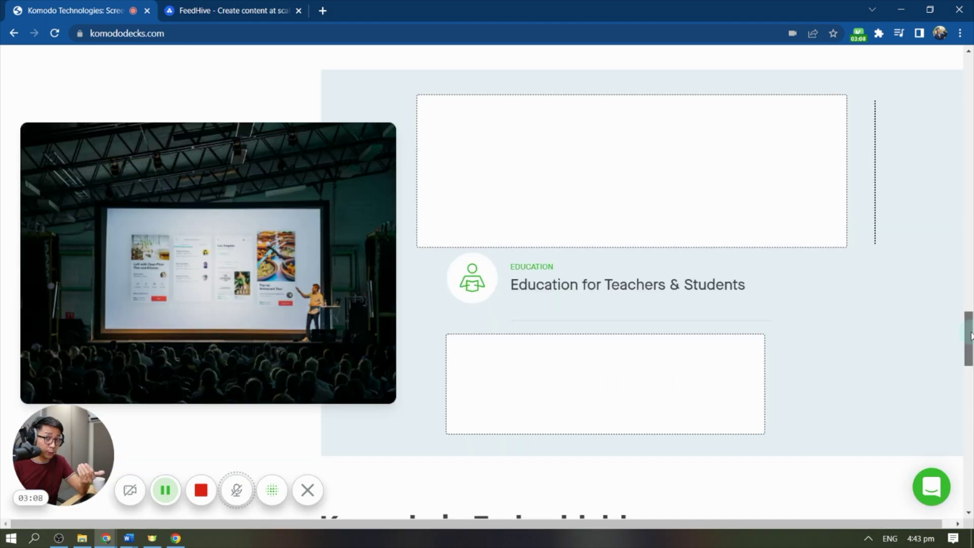
{"action": "left_click_drag", "start_coordinate": [971, 336], "coordinate": [970, 337]}
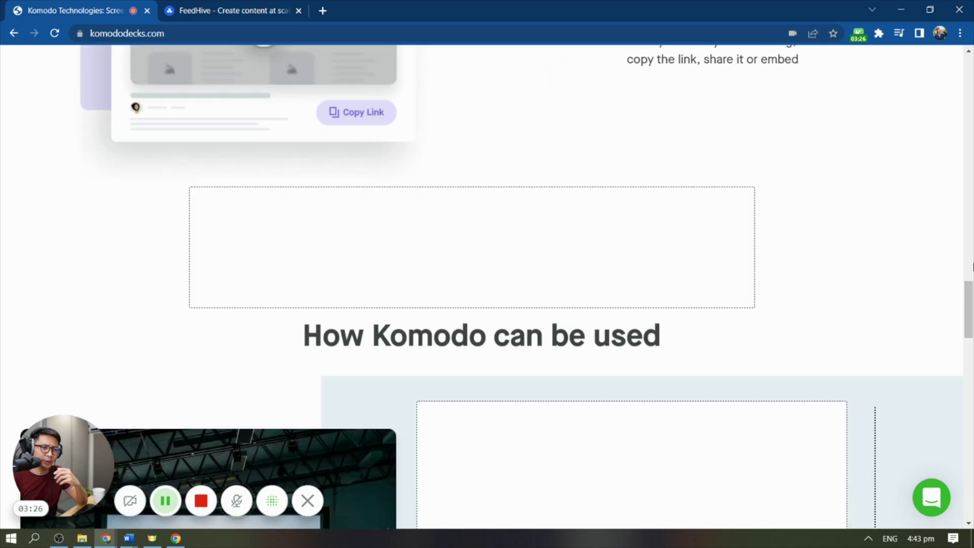
{"action": "scroll", "coordinate": [487, 284], "scroll_direction": "down", "scroll_amount": 12}
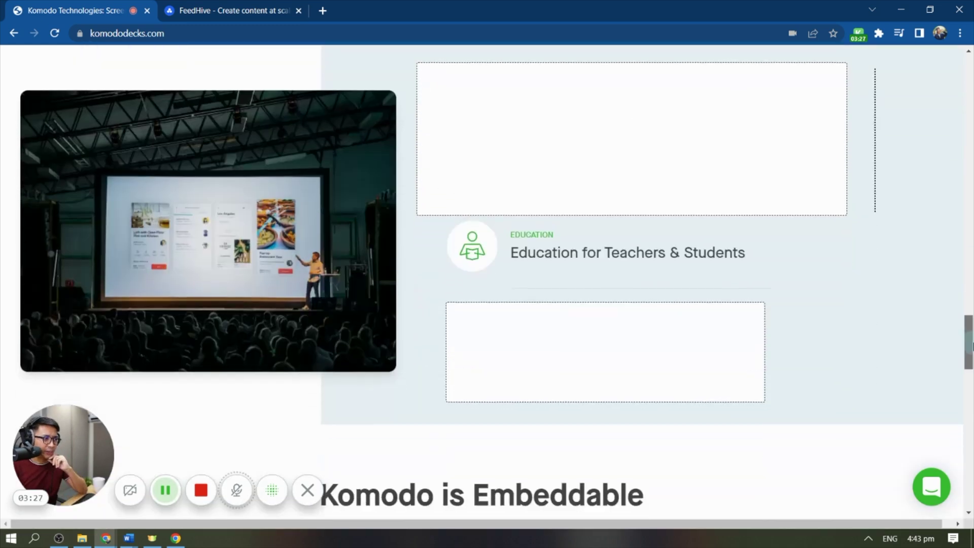
- Switch to the FeedHive tab and back to Komodo twice, landing on the finished recording
{"action": "left_click", "coordinate": [196, 4]}
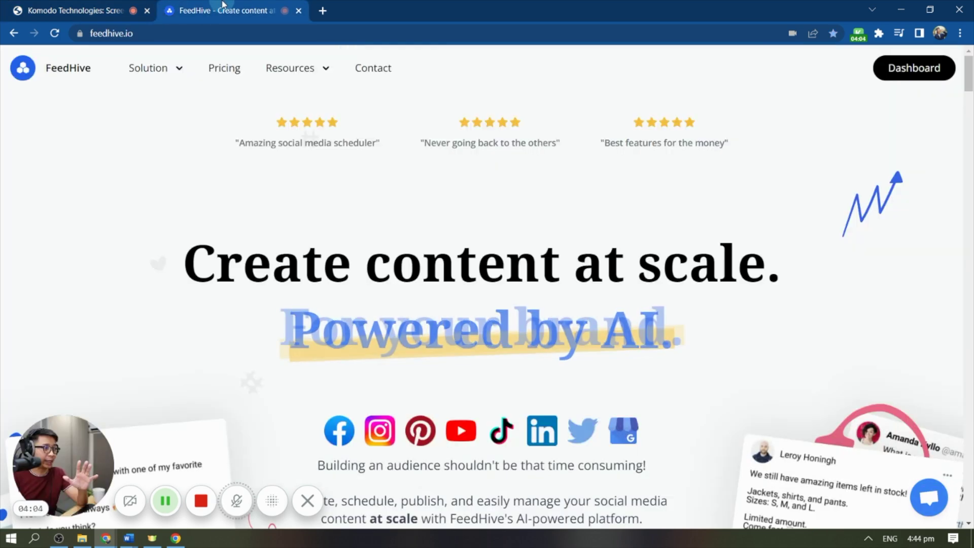
{"action": "left_click", "coordinate": [57, 4]}
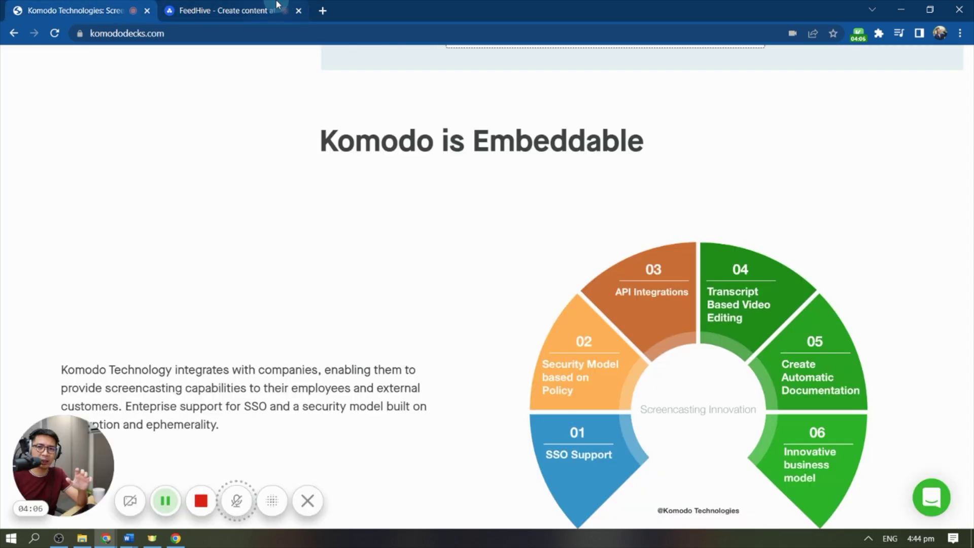
{"action": "key", "text": "ctrl+Tab"}
{"action": "left_click", "coordinate": [72, 4]}
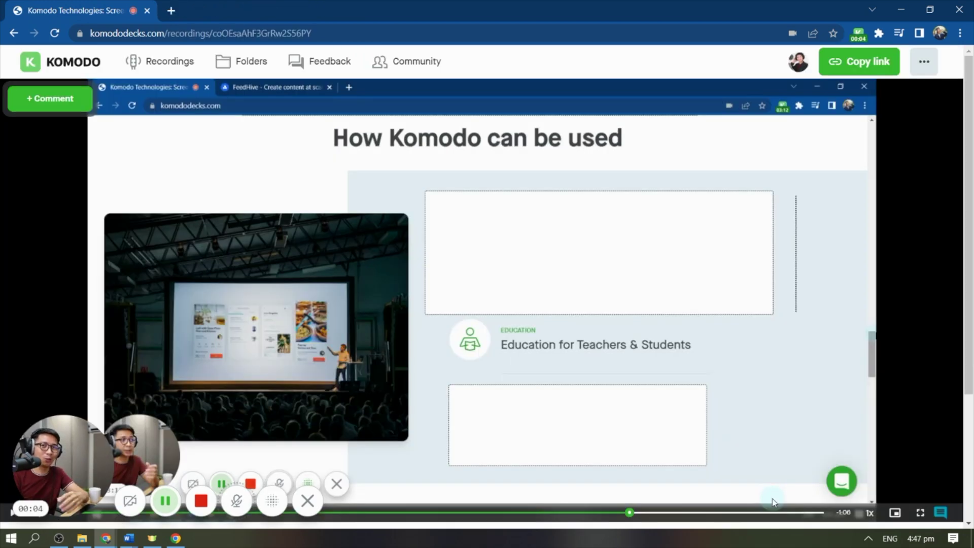
- Seek the recording to 1:32, pause playback, and start a new comment
{"action": "left_click_drag", "start_coordinate": [969, 203], "coordinate": [971, 175]}
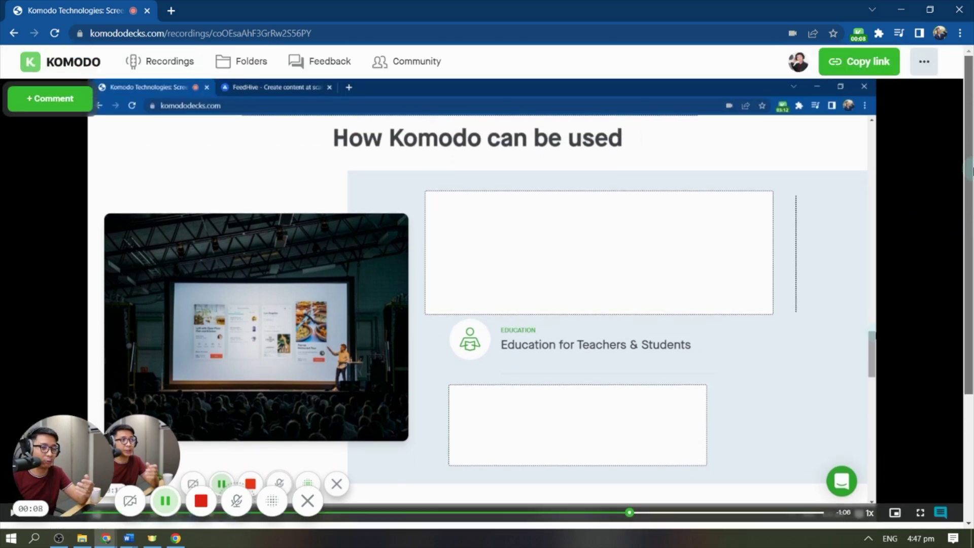
{"action": "scroll", "coordinate": [17, 47], "scroll_direction": "down", "scroll_amount": 1}
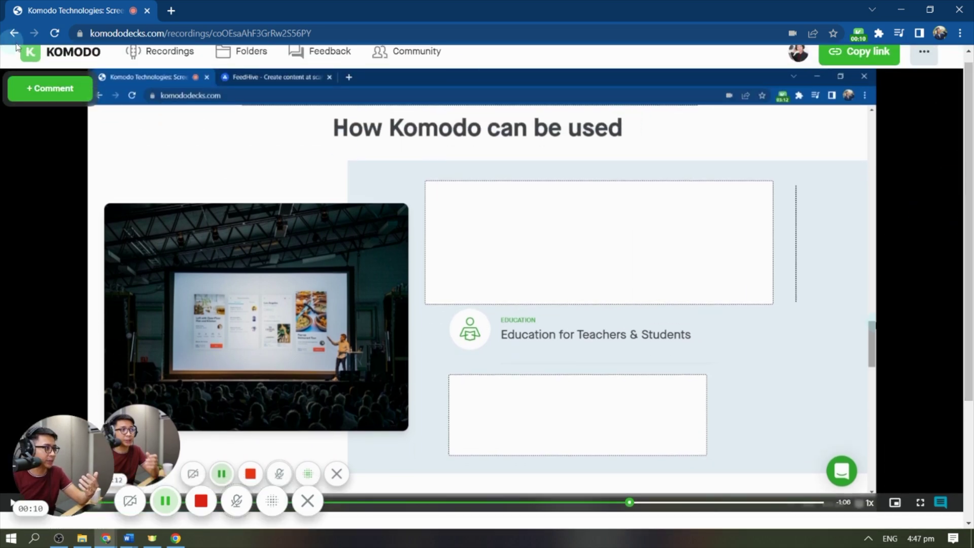
{"action": "scroll", "coordinate": [330, 324], "scroll_direction": "down", "scroll_amount": 3}
{"action": "left_click", "coordinate": [332, 334]}
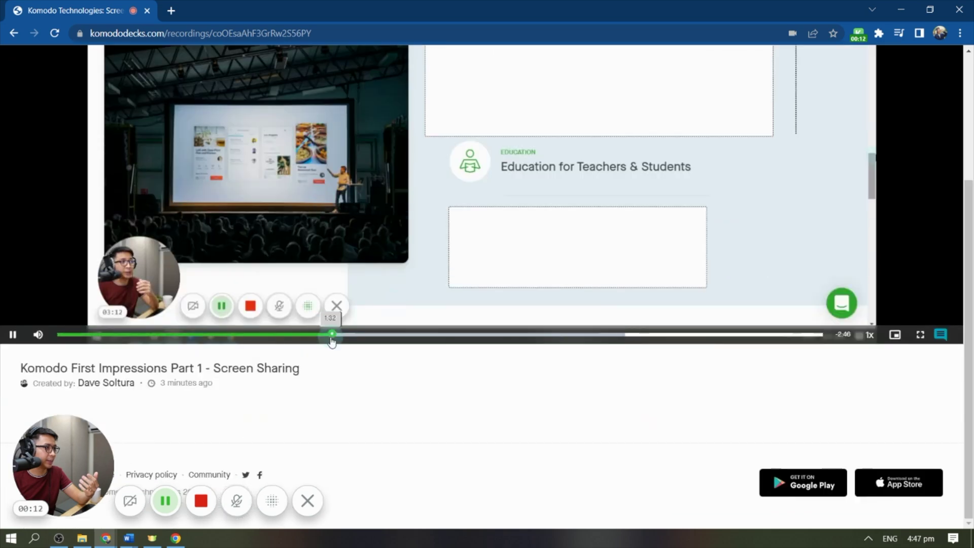
{"action": "key", "text": "space"}
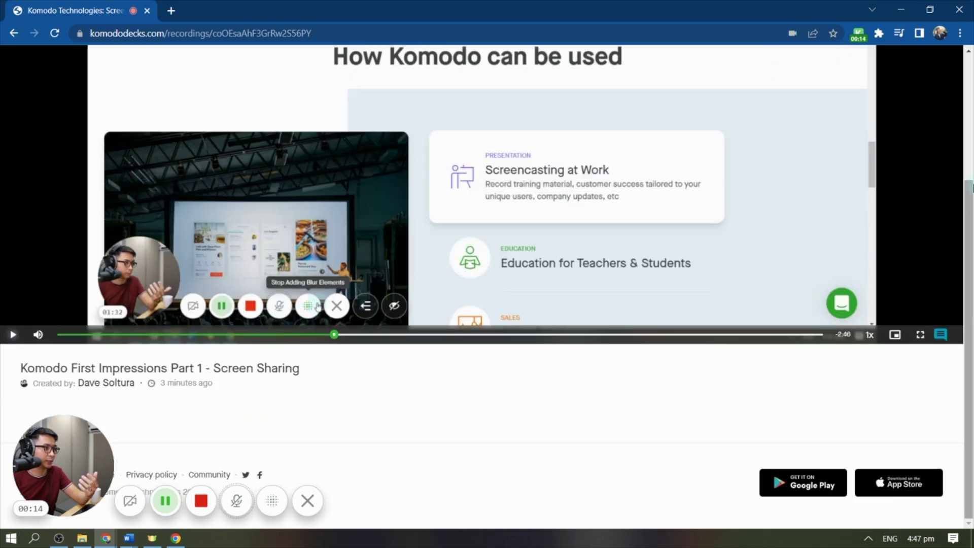
{"action": "scroll", "coordinate": [400, 171], "scroll_direction": "up", "scroll_amount": 3}
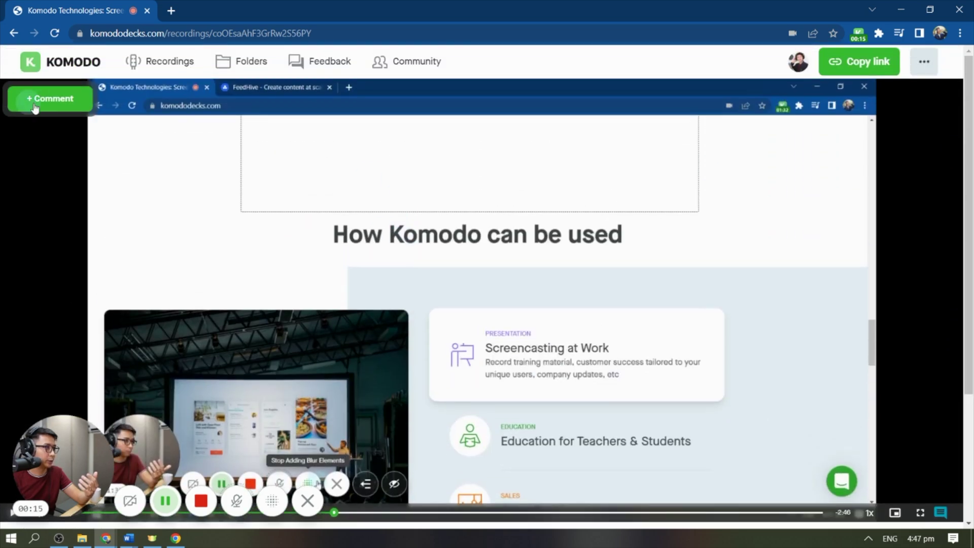
{"action": "left_click", "coordinate": [60, 107]}
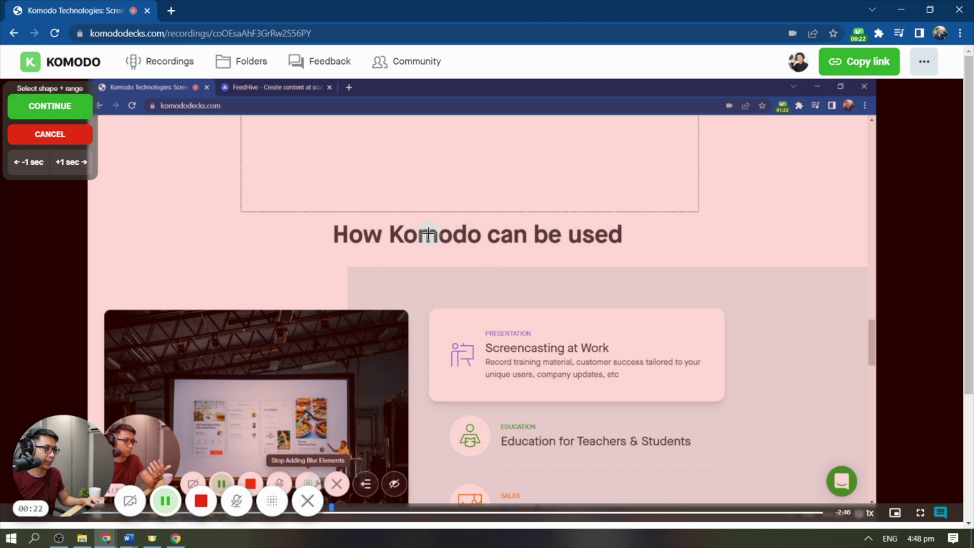
- Box the 'How Komodo can be used' heading and save the comment 'I do not like this title.'
{"action": "left_click_drag", "start_coordinate": [313, 212], "coordinate": [643, 263]}
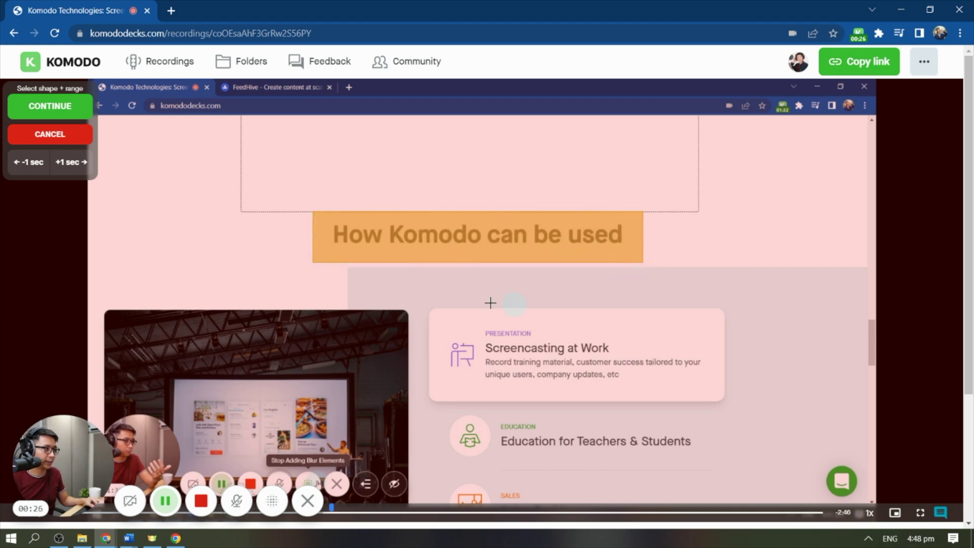
{"action": "left_click", "coordinate": [57, 116]}
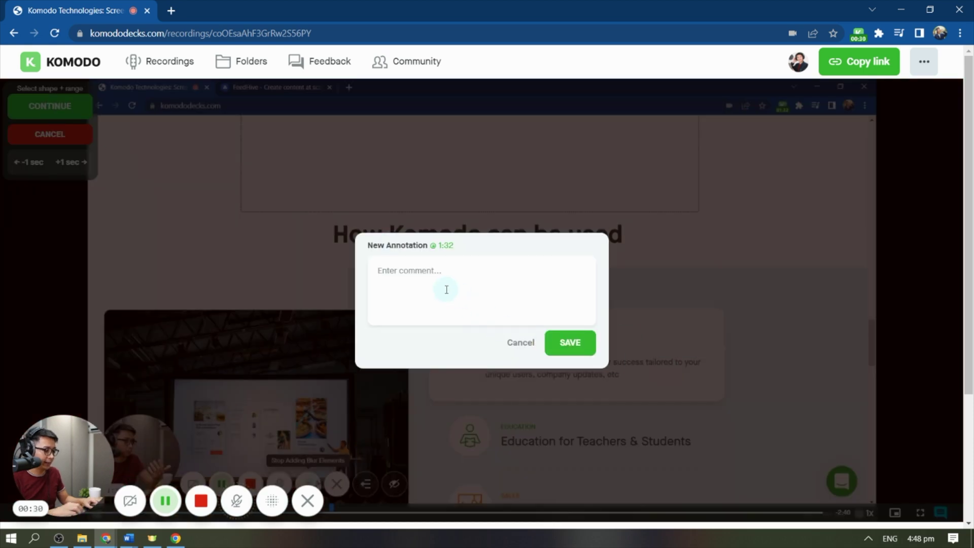
{"action": "type", "text": "I do not like this title."}
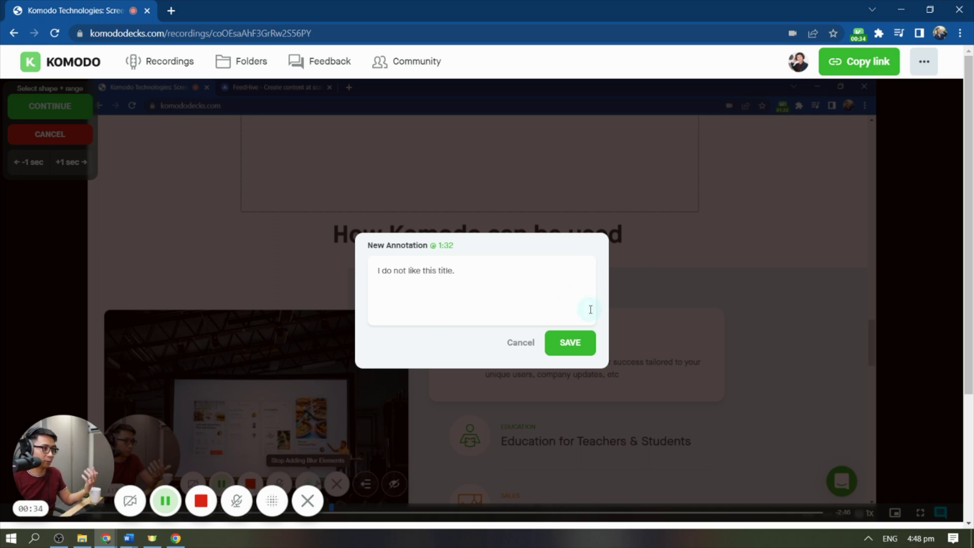
{"action": "left_click", "coordinate": [586, 348]}
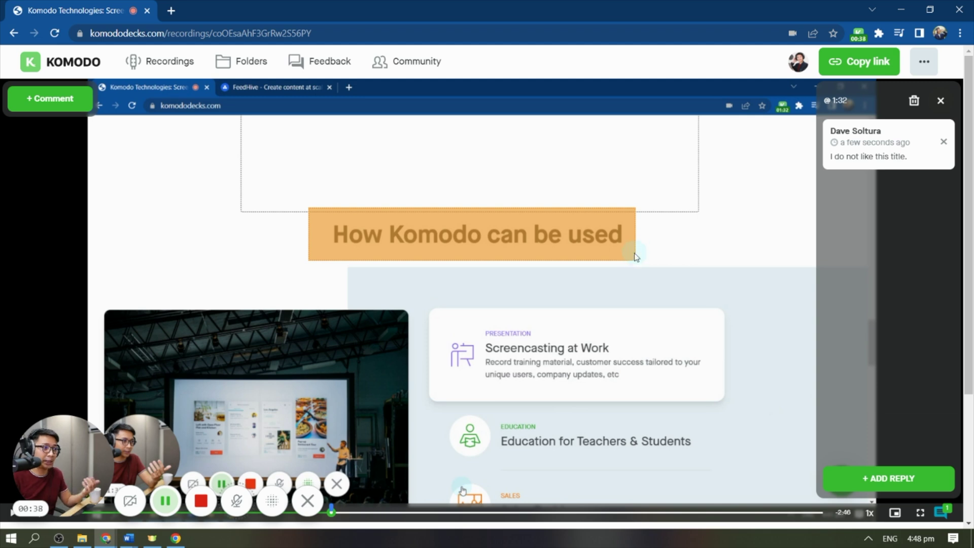
- Close the comment panel, skim later points, and return to the 'How Komodo can be used' section
{"action": "mouse_move", "coordinate": [335, 518]}
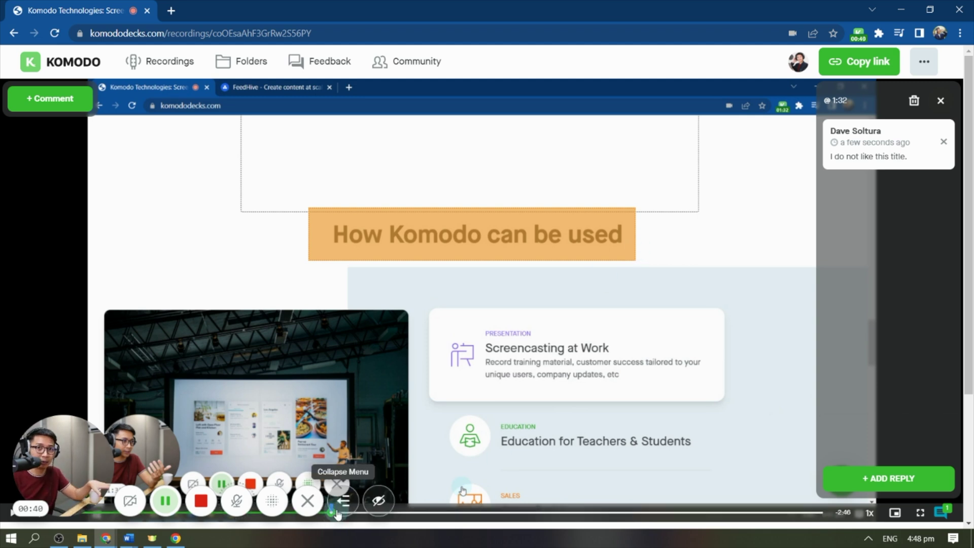
{"action": "left_click", "coordinate": [496, 511]}
{"action": "left_click", "coordinate": [578, 511]}
{"action": "left_click", "coordinate": [688, 512]}
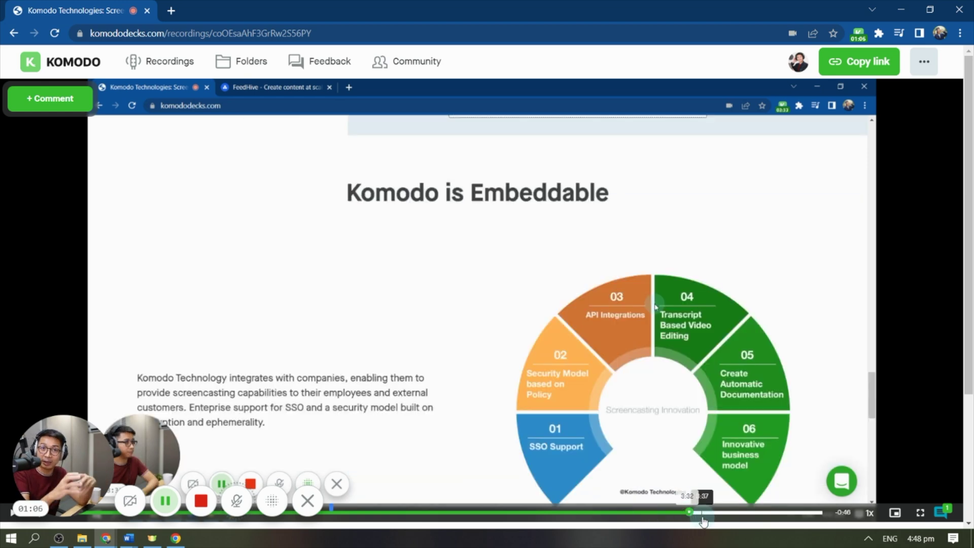
{"action": "left_click", "coordinate": [439, 512]}
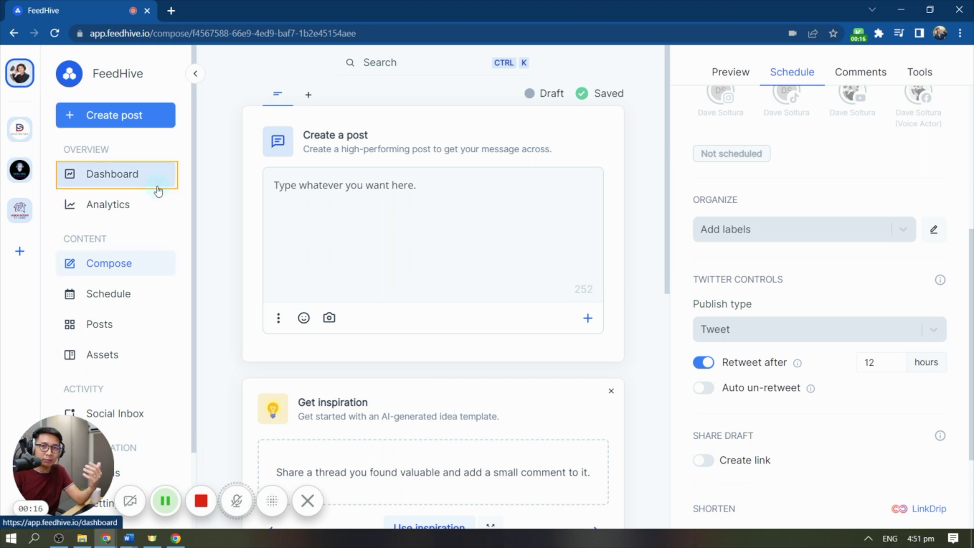
- Create a new FeedHive post with the text 'THis is a post.'
{"action": "left_click", "coordinate": [147, 128]}
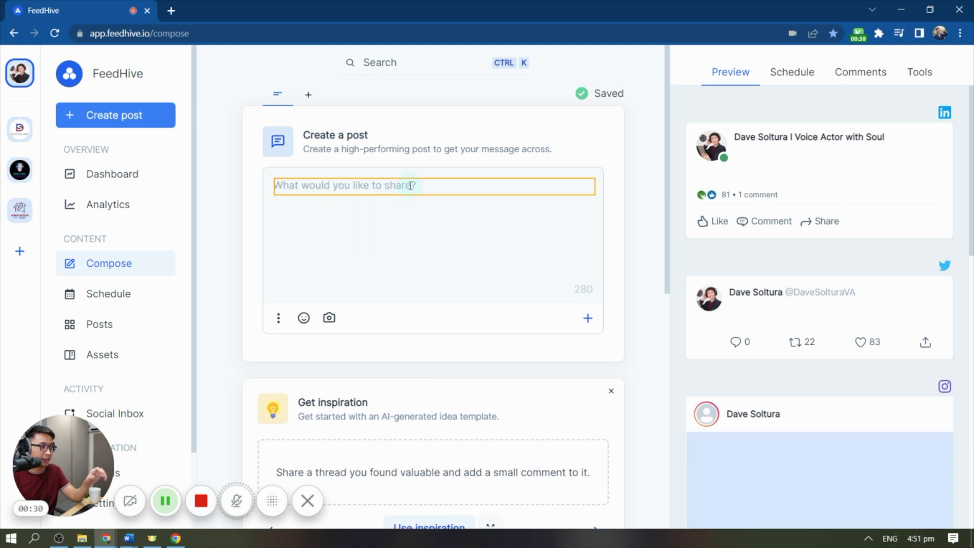
{"action": "type", "text": "THis is a post."}
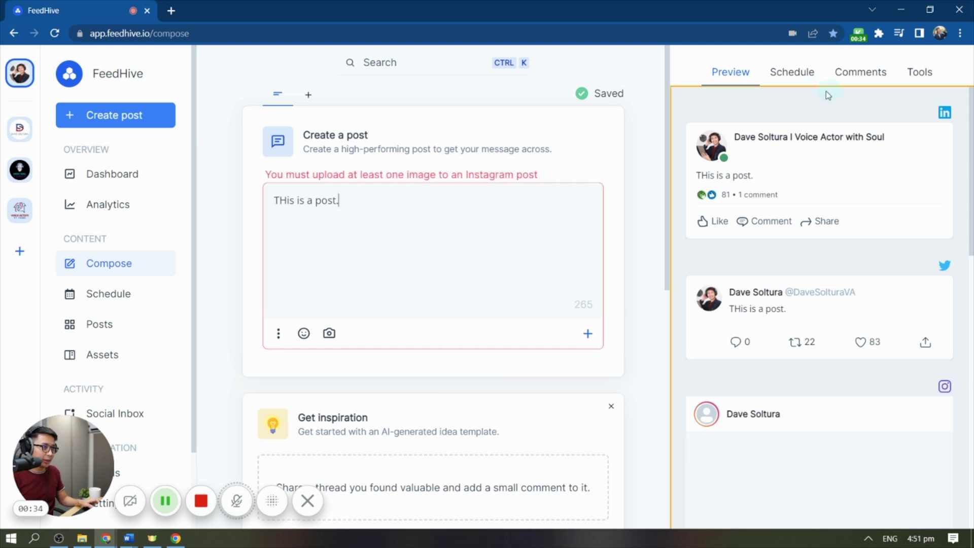
{"action": "left_click", "coordinate": [786, 75]}
{"action": "left_click", "coordinate": [467, 215]}
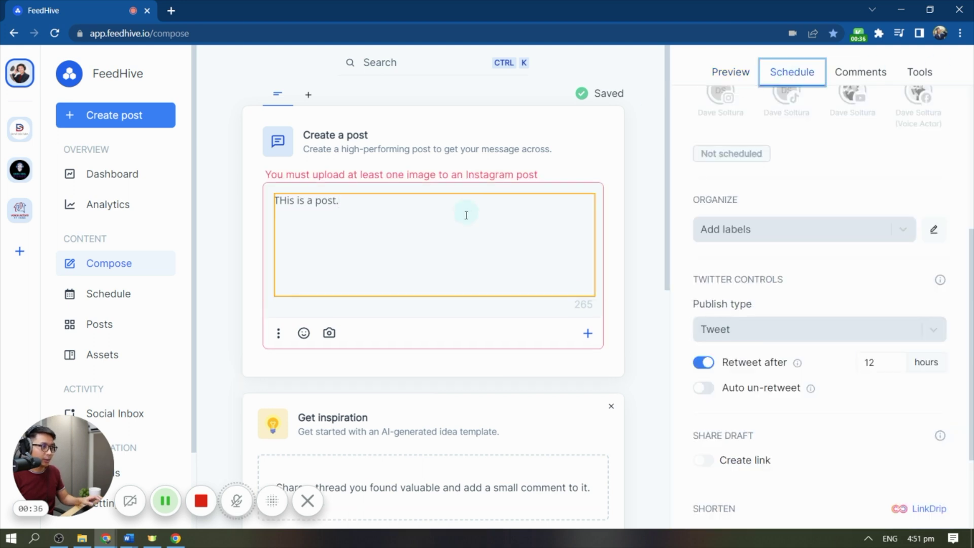
- Exclude the Instagram account from the post and stop the screen recording
{"action": "left_click", "coordinate": [778, 203]}
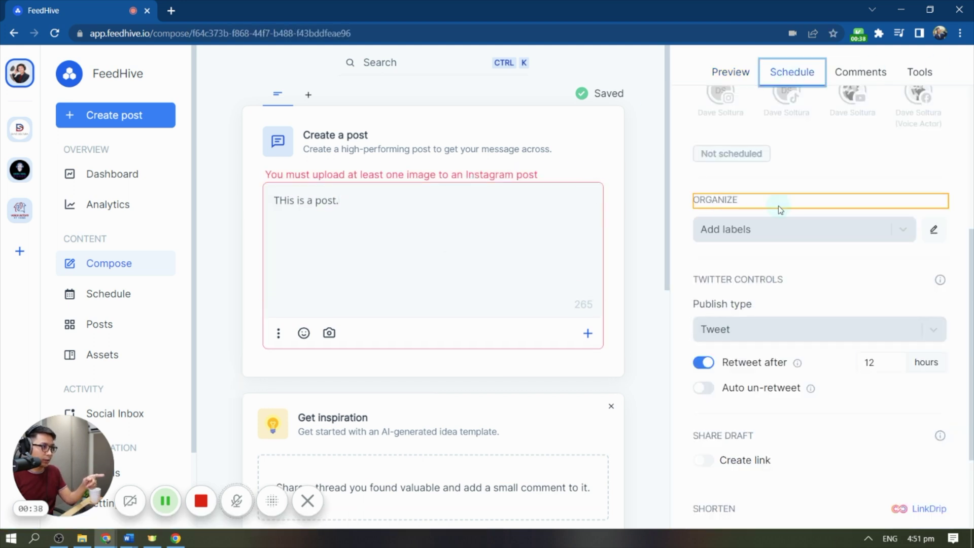
{"action": "scroll", "coordinate": [894, 203], "scroll_direction": "up", "scroll_amount": 5}
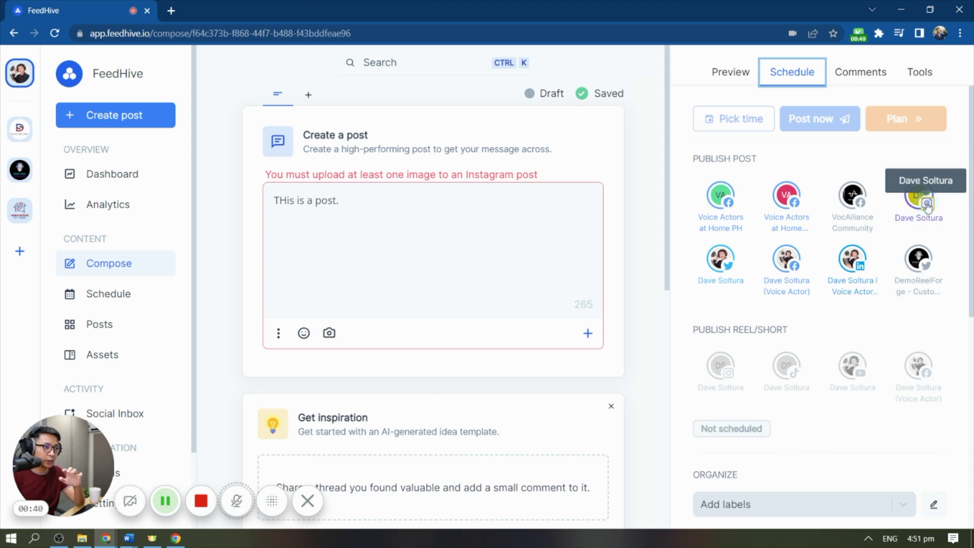
{"action": "left_click", "coordinate": [913, 198]}
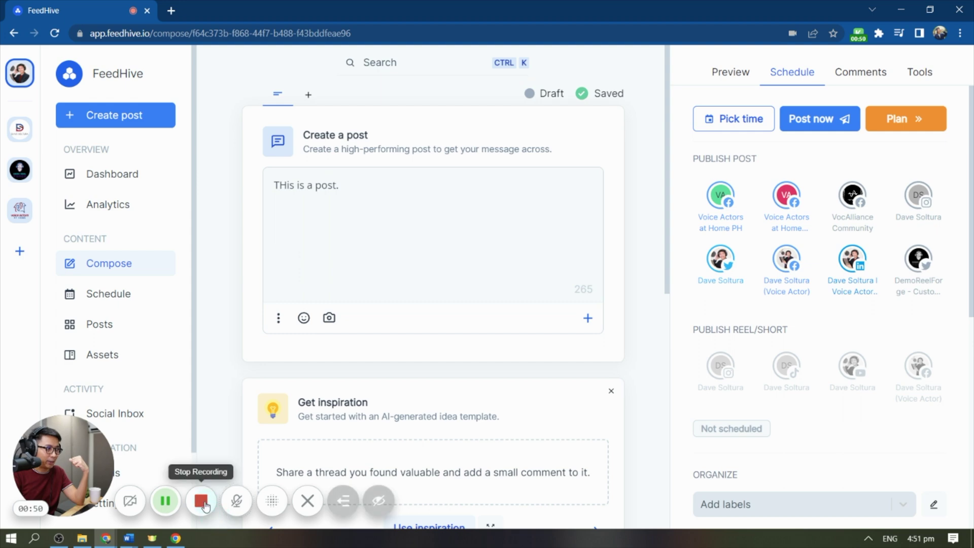
{"action": "left_click", "coordinate": [202, 502]}
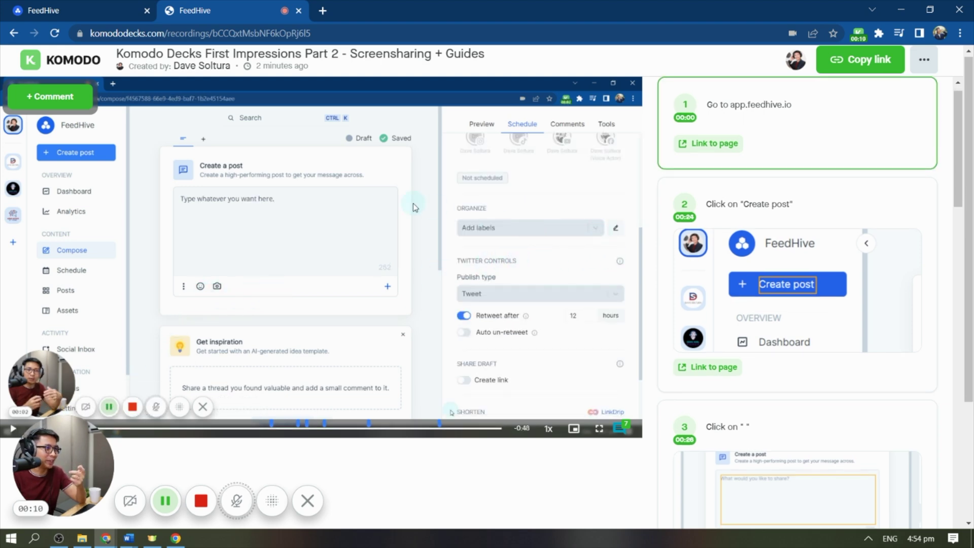
- Play the recording from 0:23, then select guide step 3 and show its edit/delete options
{"action": "key", "text": "space"}
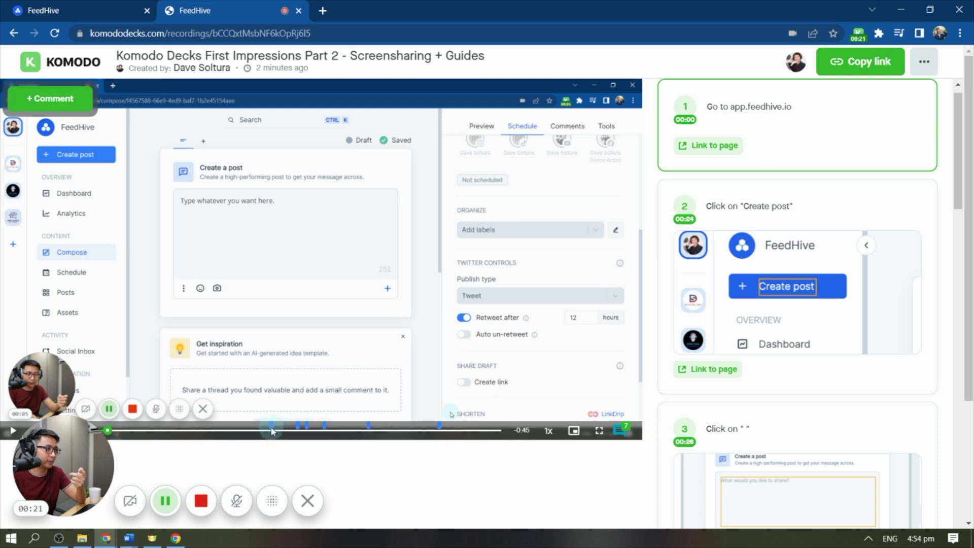
{"action": "left_click", "coordinate": [273, 432]}
{"action": "scroll", "coordinate": [269, 342], "scroll_direction": "down", "scroll_amount": 3}
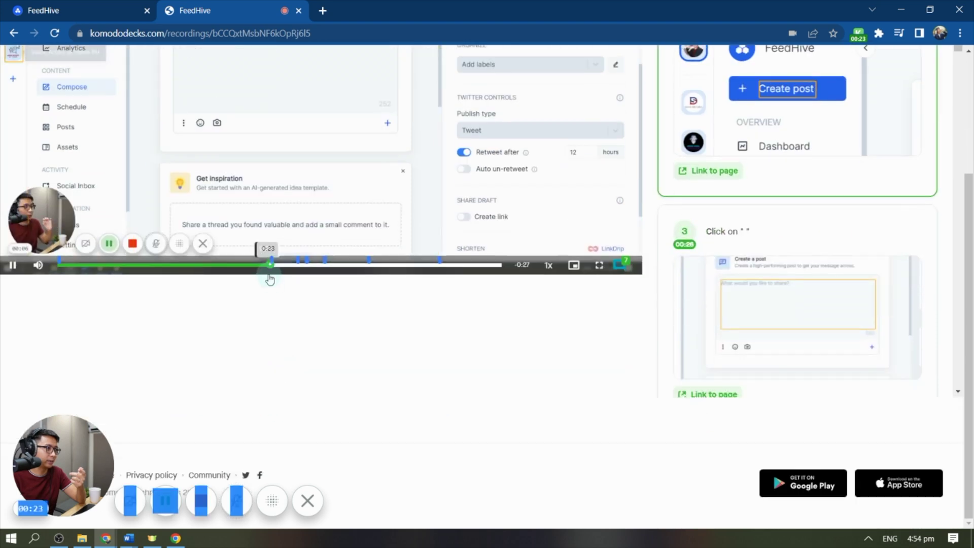
{"action": "scroll", "coordinate": [270, 278], "scroll_direction": "up", "scroll_amount": 3}
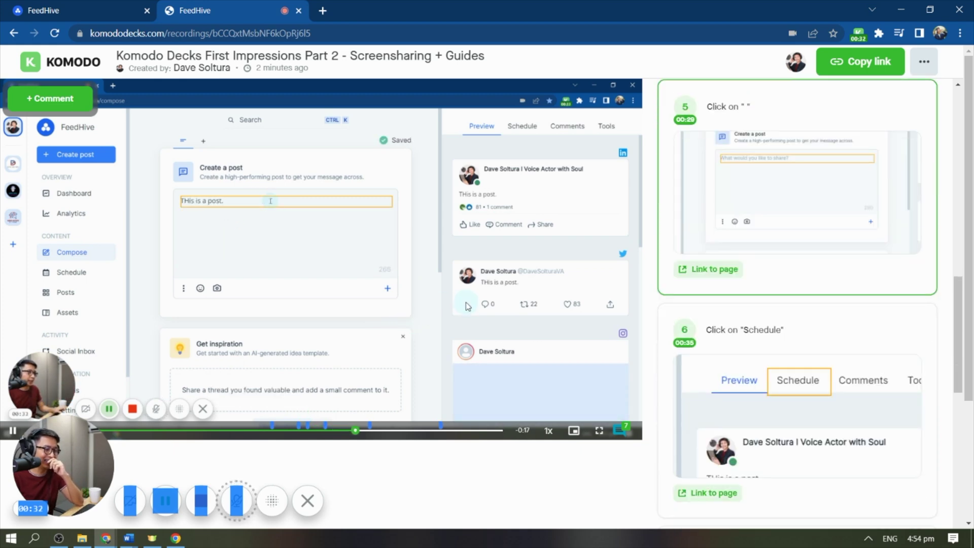
{"action": "scroll", "coordinate": [697, 317], "scroll_direction": "up", "scroll_amount": 15}
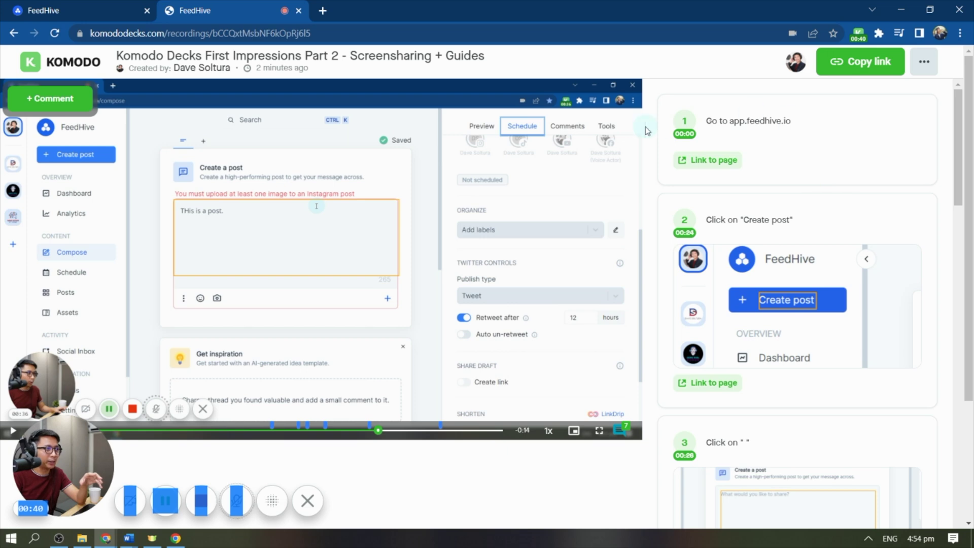
{"action": "scroll", "coordinate": [837, 223], "scroll_direction": "down", "scroll_amount": 5}
{"action": "scroll", "coordinate": [744, 248], "scroll_direction": "up", "scroll_amount": 5}
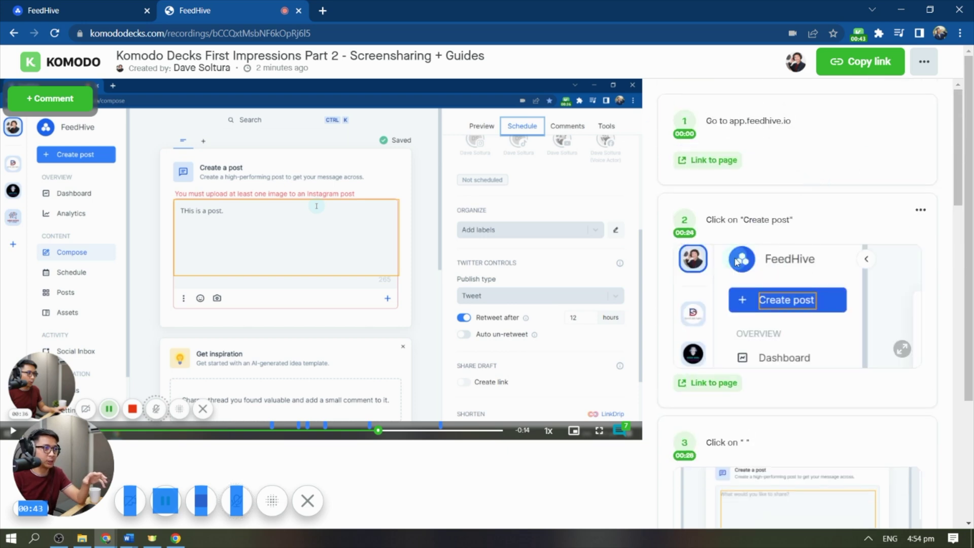
{"action": "scroll", "coordinate": [839, 261], "scroll_direction": "down", "scroll_amount": 5}
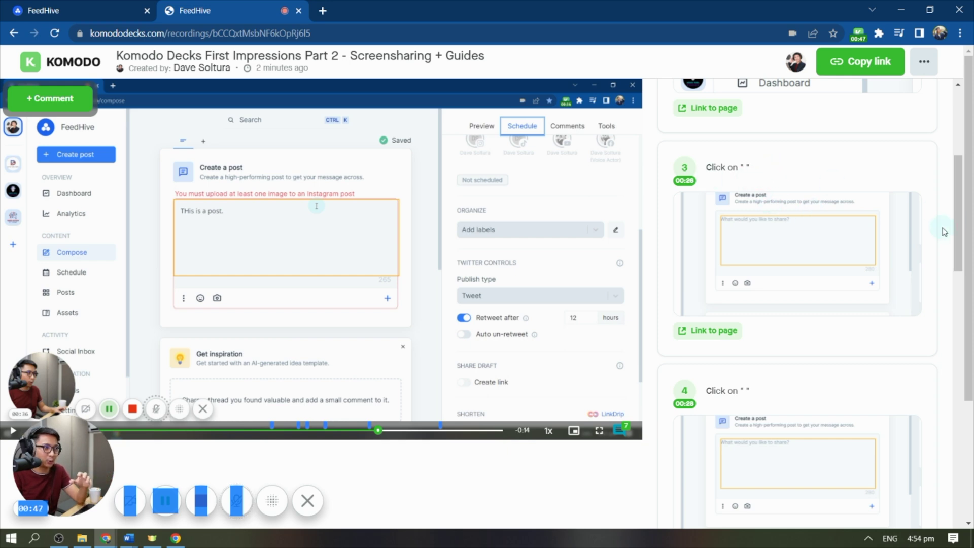
{"action": "left_click", "coordinate": [745, 171]}
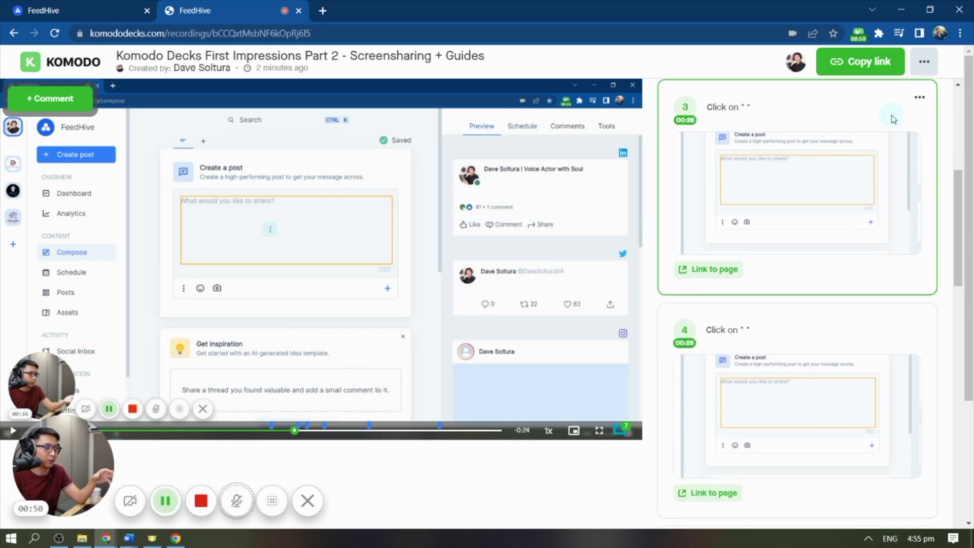
{"action": "left_click", "coordinate": [923, 106]}
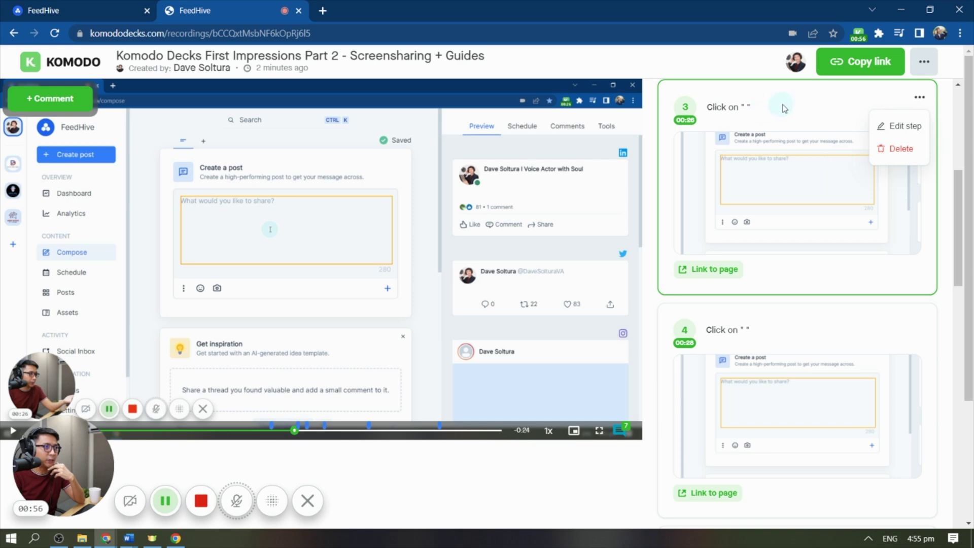
- Jump the video through guide steps 6, 7, 4 and 2
{"action": "scroll", "coordinate": [811, 141], "scroll_direction": "down", "scroll_amount": 9}
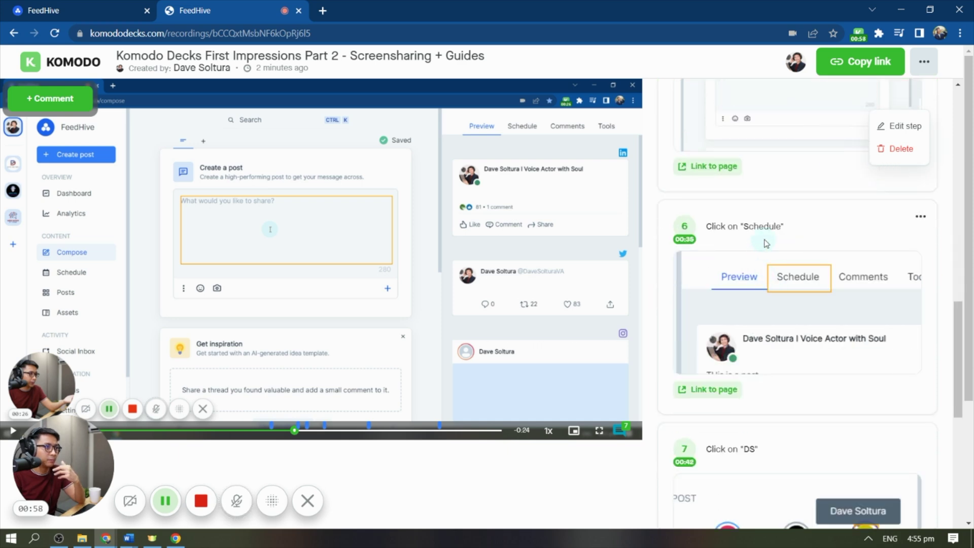
{"action": "scroll", "coordinate": [773, 226], "scroll_direction": "up", "scroll_amount": 5}
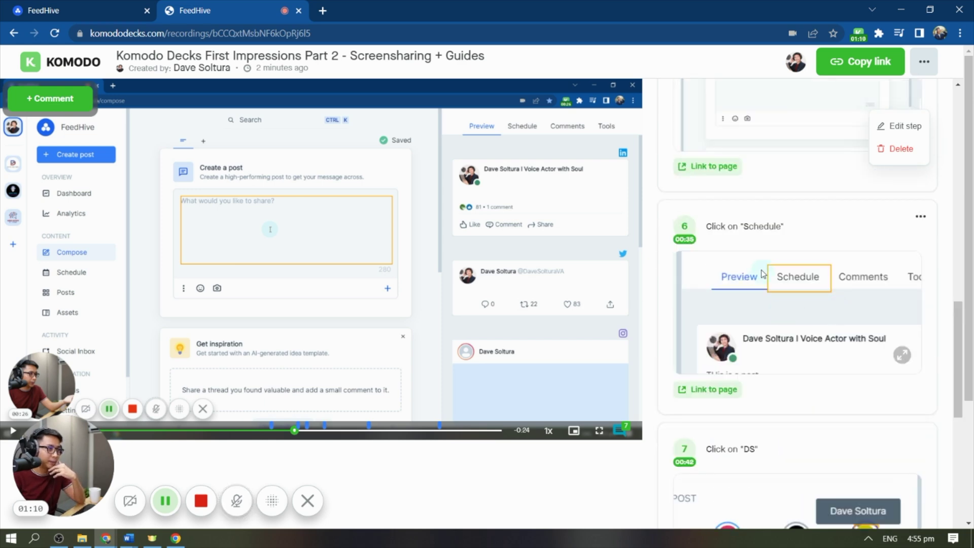
{"action": "left_click", "coordinate": [762, 288]}
{"action": "left_click", "coordinate": [764, 370]}
{"action": "scroll", "coordinate": [779, 350], "scroll_direction": "up", "scroll_amount": 12}
{"action": "left_click", "coordinate": [794, 328]}
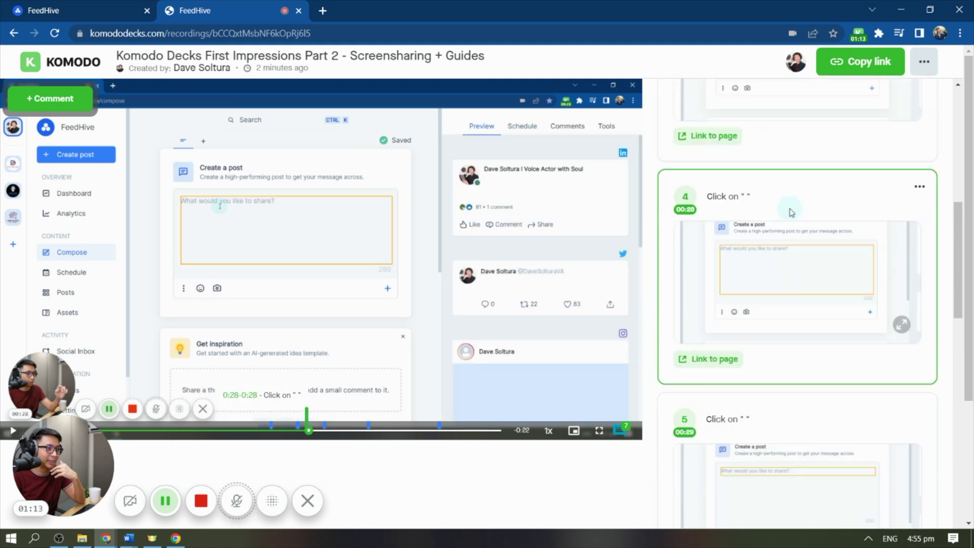
{"action": "scroll", "coordinate": [790, 228], "scroll_direction": "up", "scroll_amount": 8}
{"action": "left_click", "coordinate": [794, 251]}
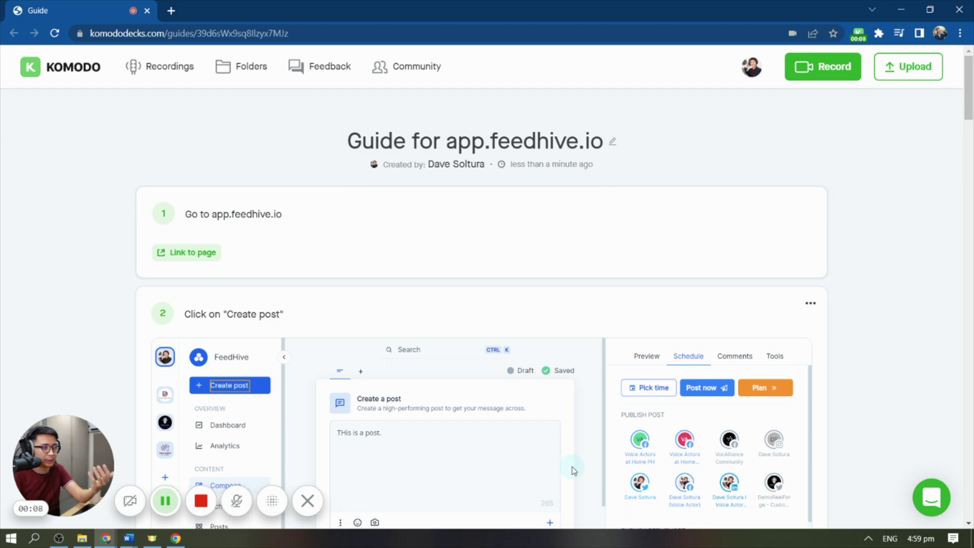
- Rename the guide from 'Guide for app.feedhive.io' to 'How to Use FeedHive'
{"action": "left_click_drag", "start_coordinate": [969, 105], "coordinate": [971, 76]}
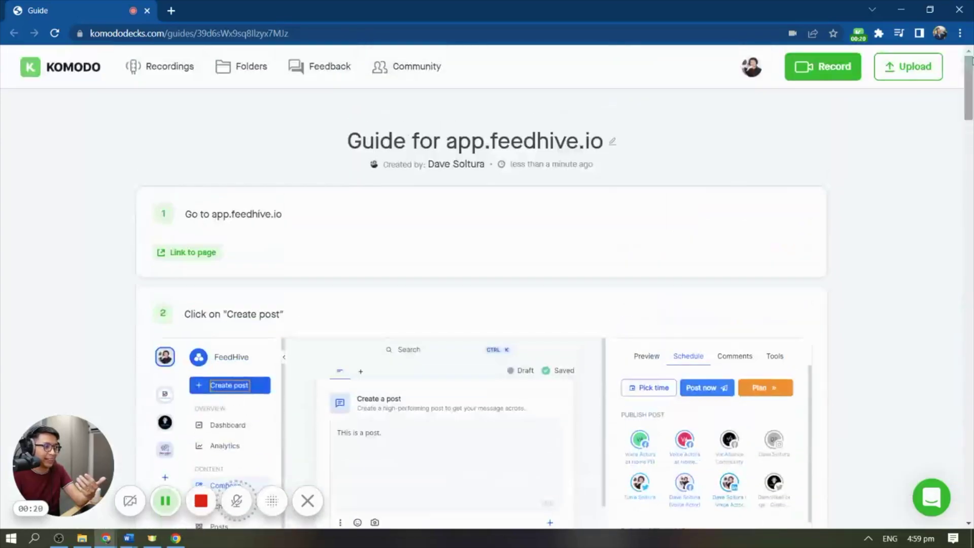
{"action": "left_click", "coordinate": [613, 142]}
{"action": "triple_click", "coordinate": [510, 151]}
{"action": "type", "text": "H"}
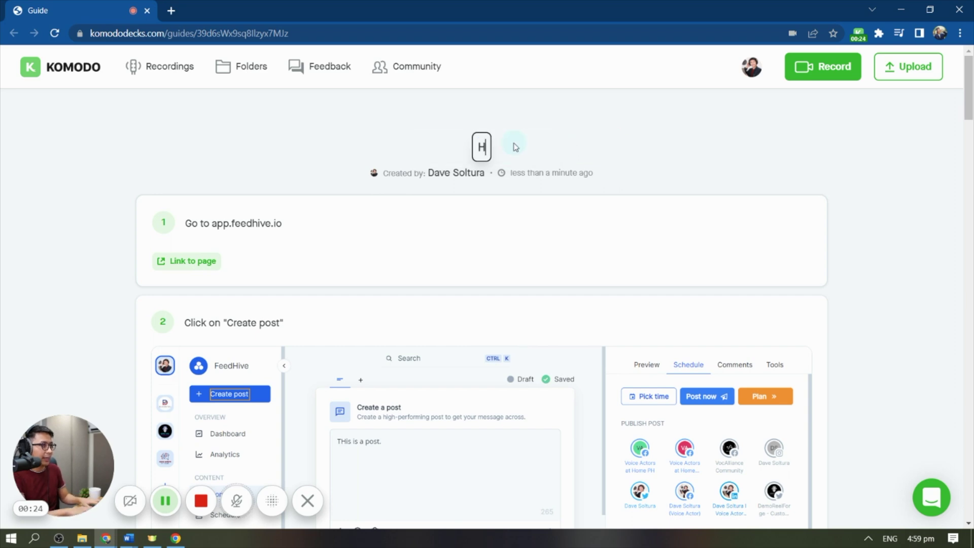
{"action": "type", "text": "ow to Use FeedH"}
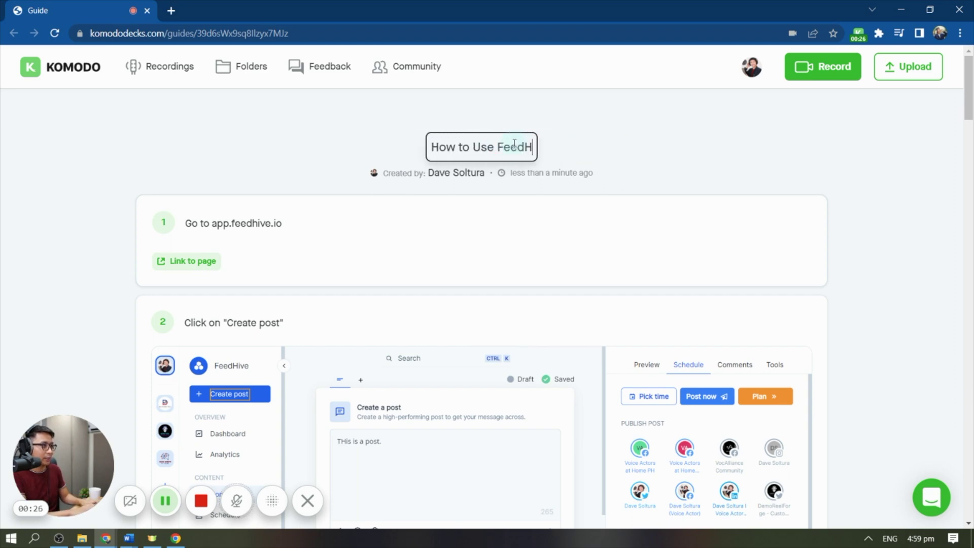
{"action": "type", "text": "ive"}
{"action": "key", "text": "Return"}
{"action": "scroll", "coordinate": [633, 187], "scroll_direction": "down", "scroll_amount": 20}
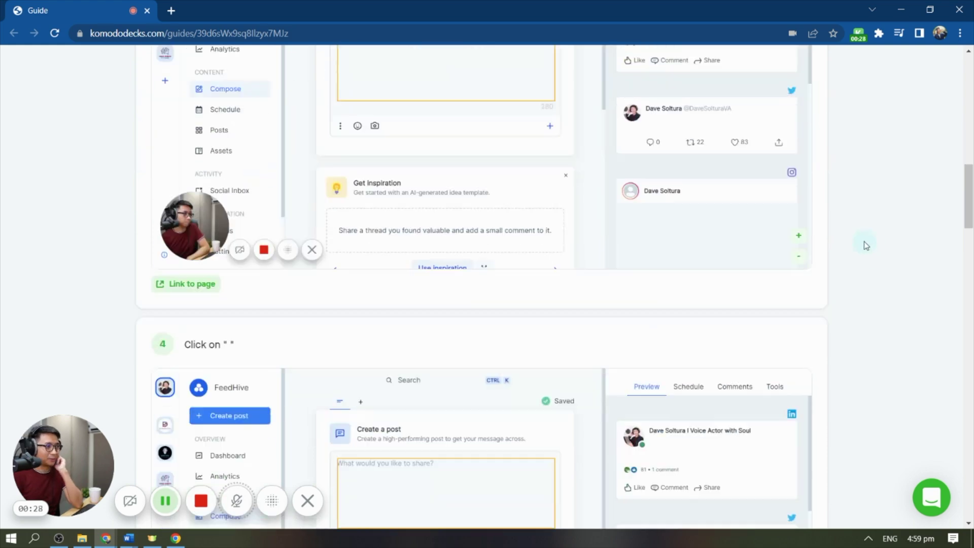